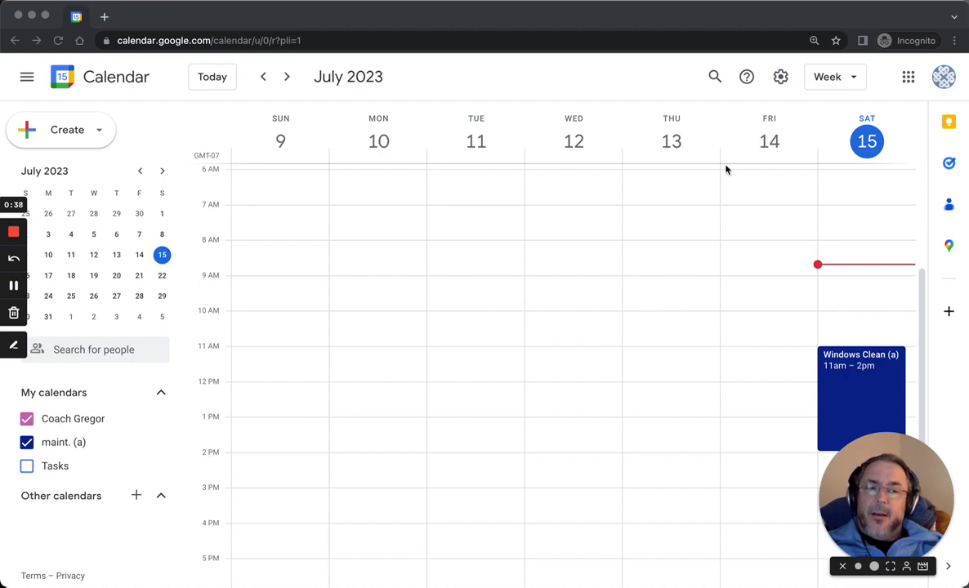
Create a new calendar named "maint. (m)" and return to the week view.
click(621, 79)
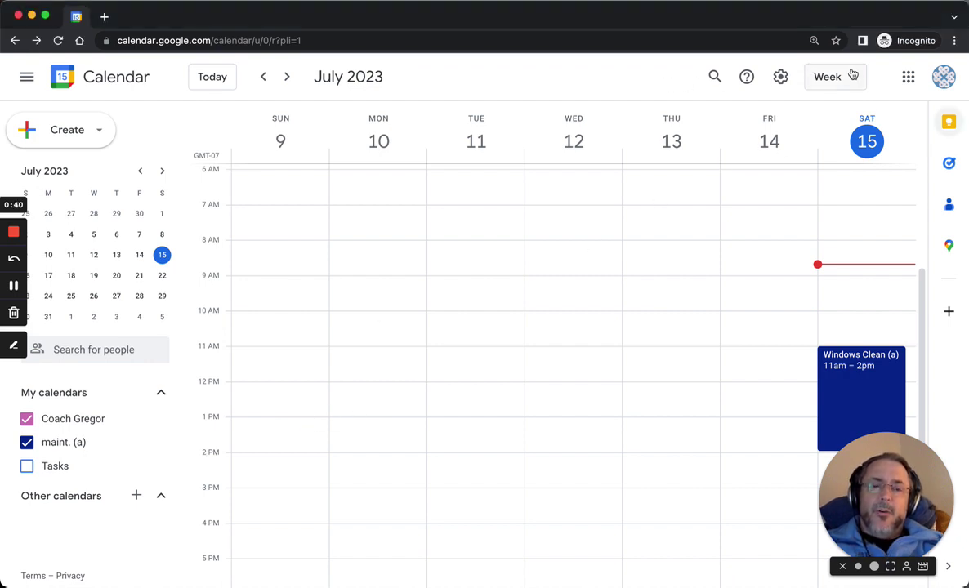
click(780, 76)
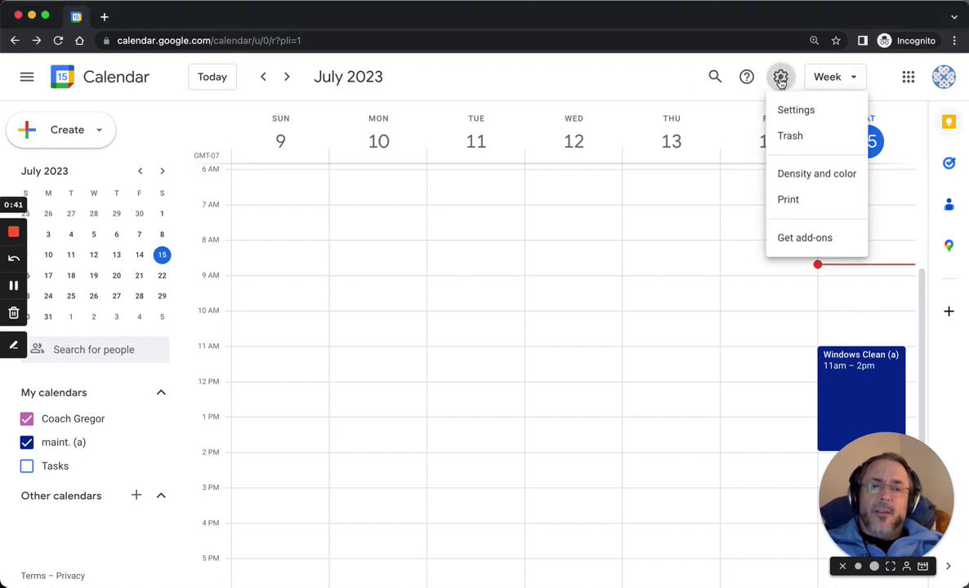
click(811, 120)
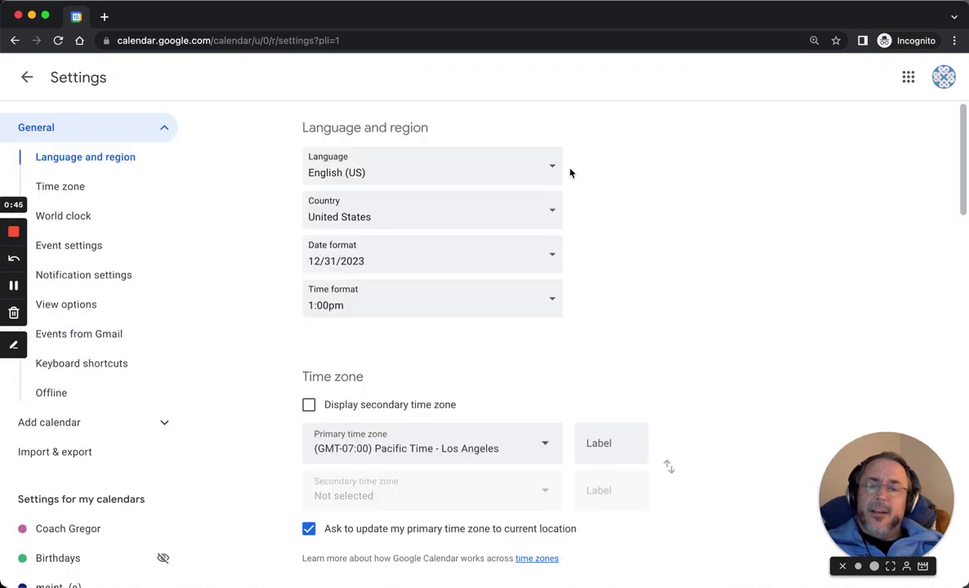
click(81, 424)
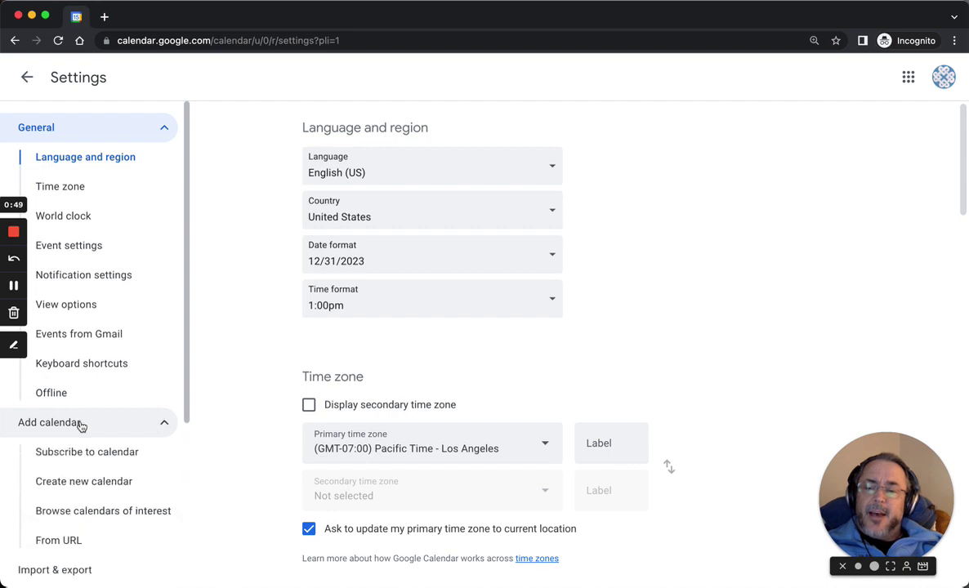
click(88, 488)
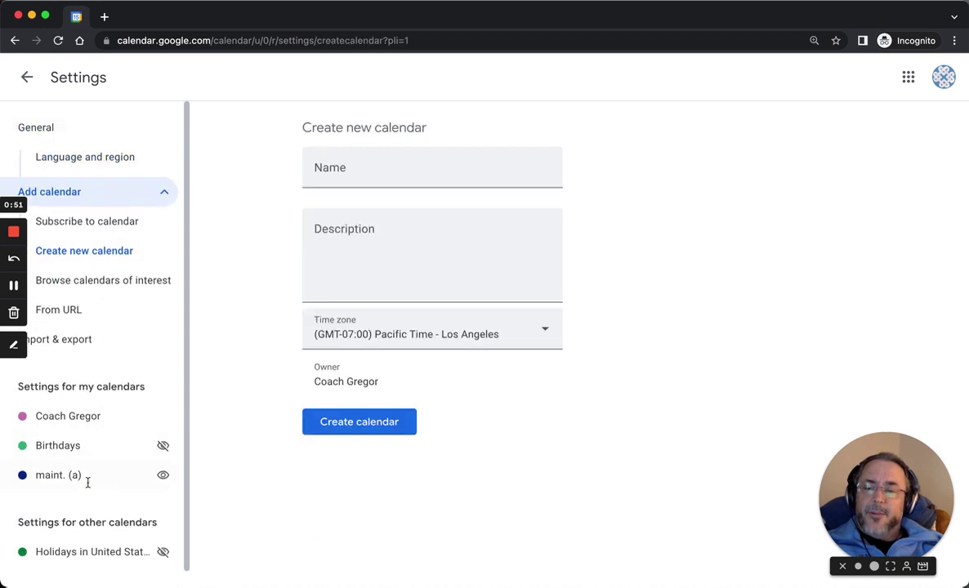
text(maint.)
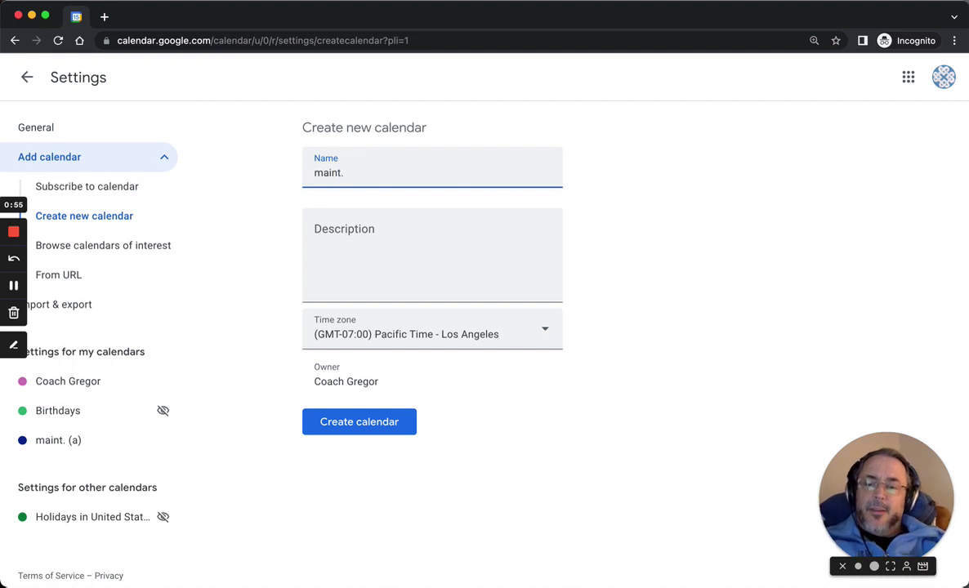
text( (m))
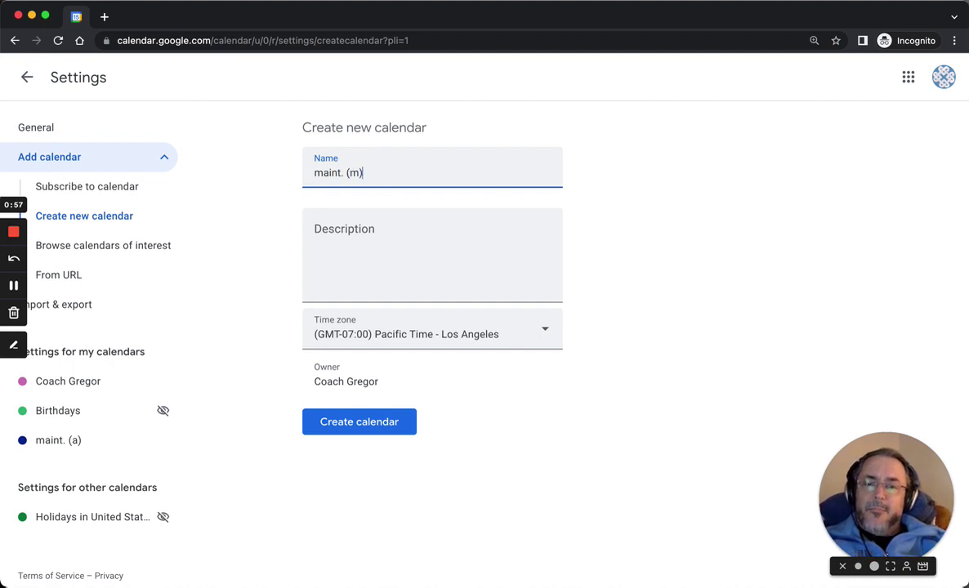
click(372, 435)
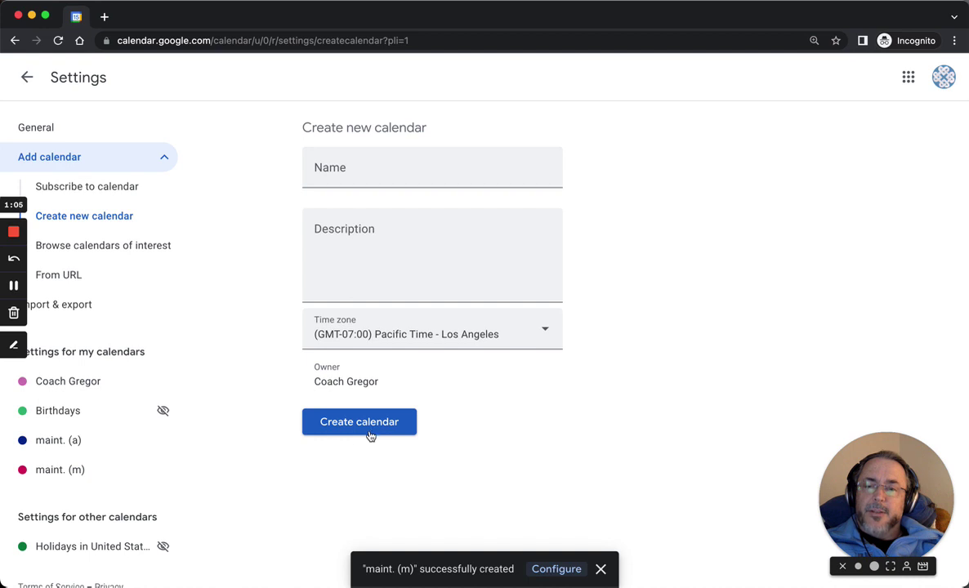
click(24, 79)
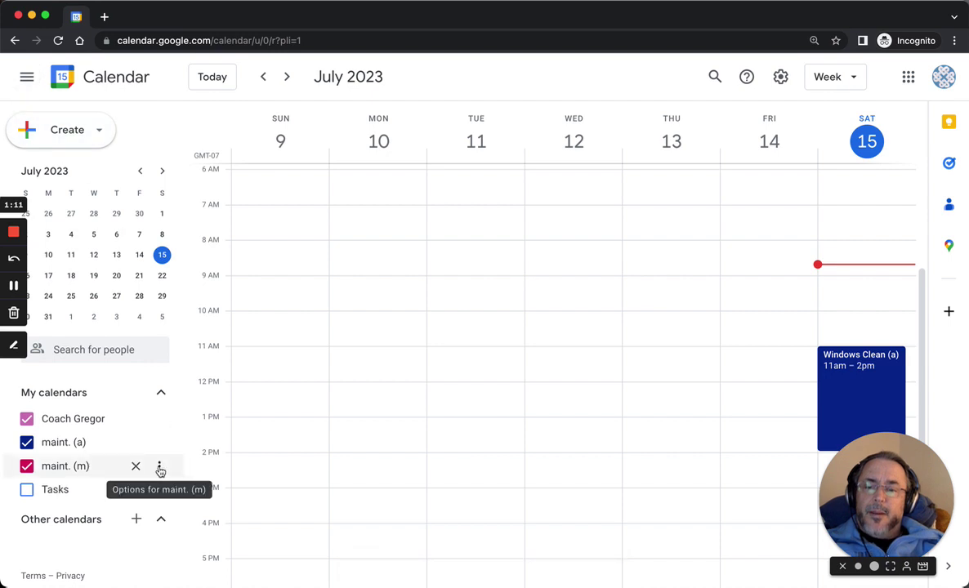
click(159, 469)
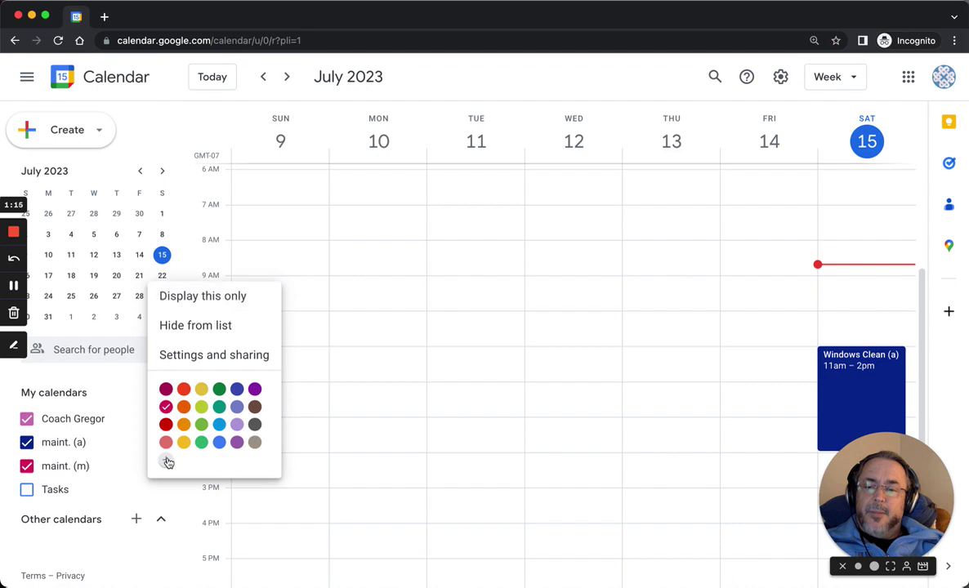
click(166, 460)
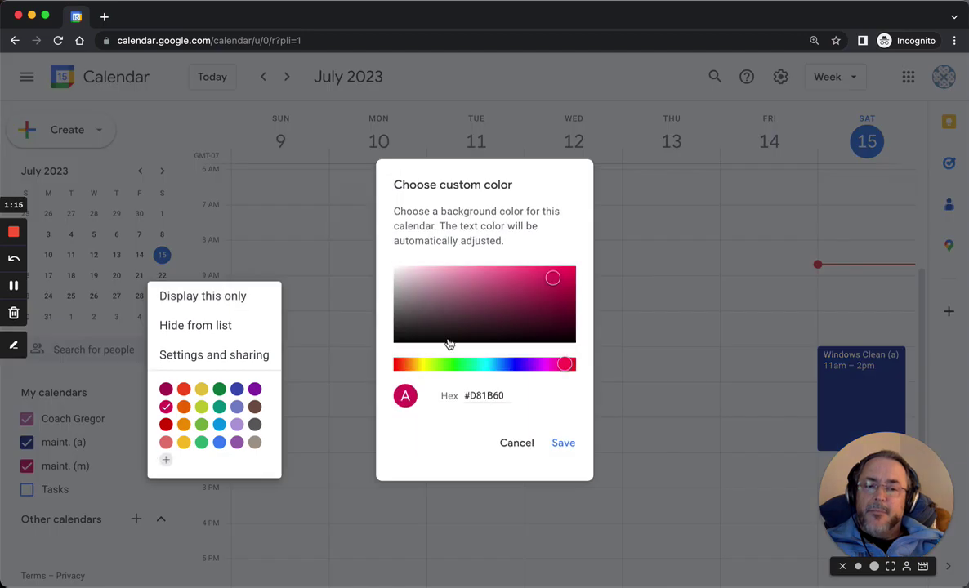
click(513, 368)
drag(514, 369, 510, 369)
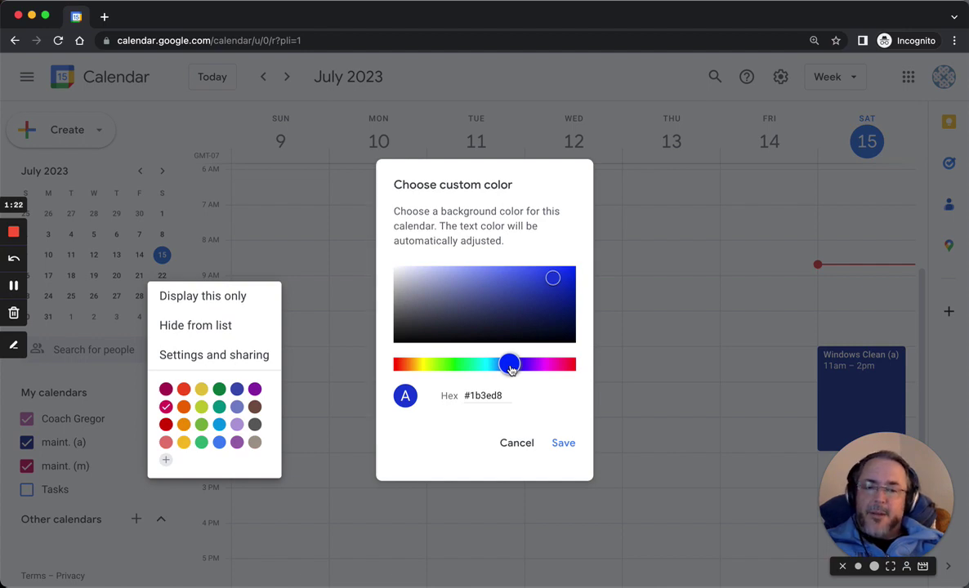
click(520, 442)
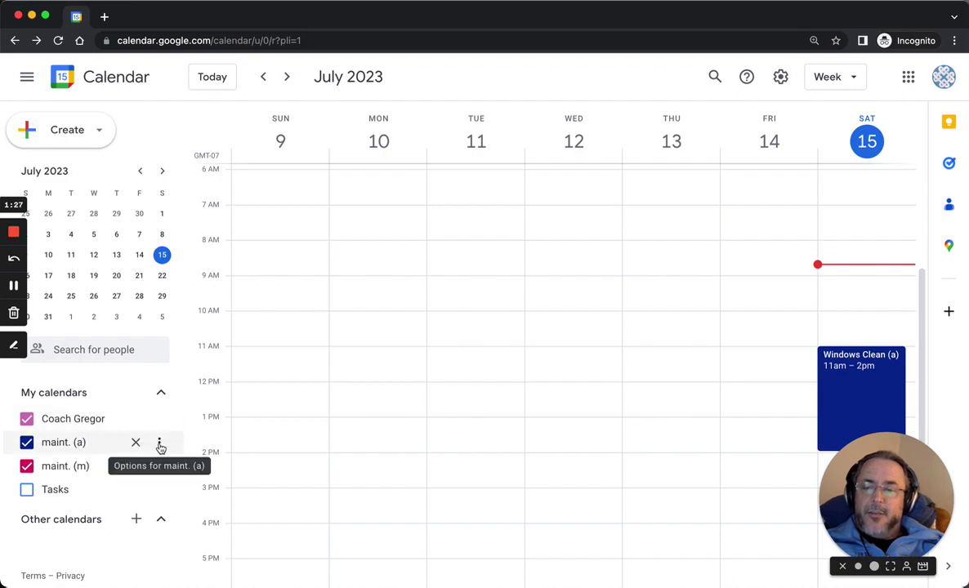
Copy the hex code of the maint. (a) calendar's custom color.
click(159, 443)
click(184, 439)
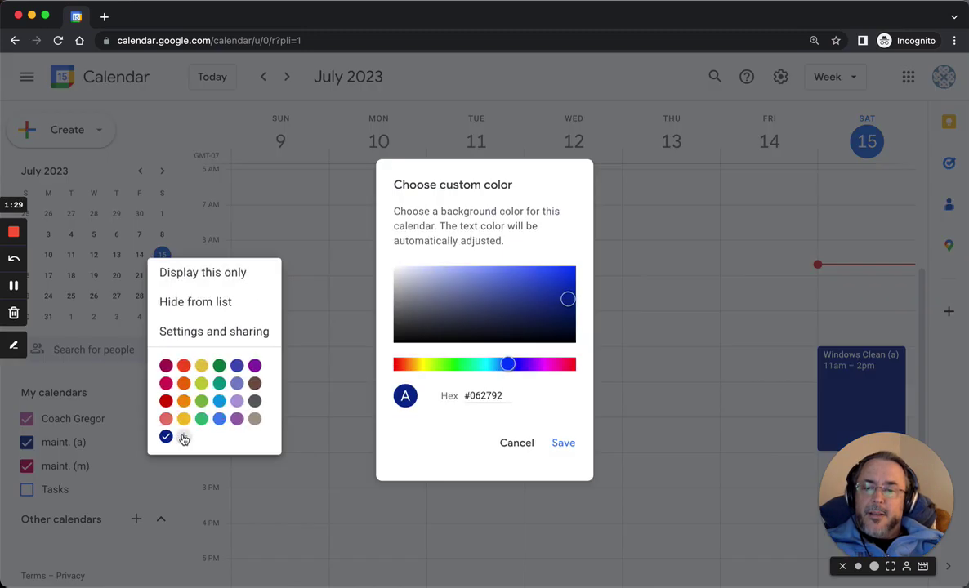
drag(504, 395, 475, 395)
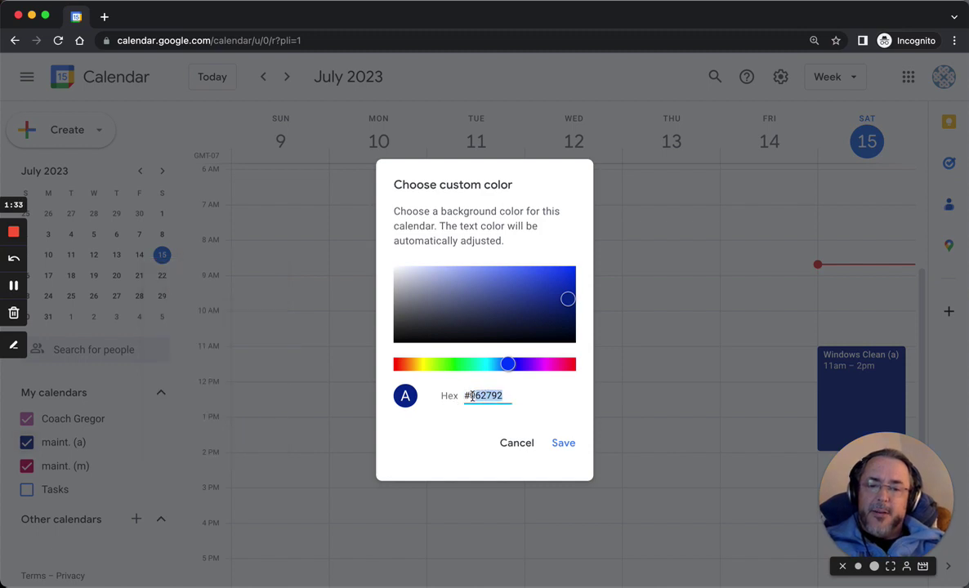
click(561, 445)
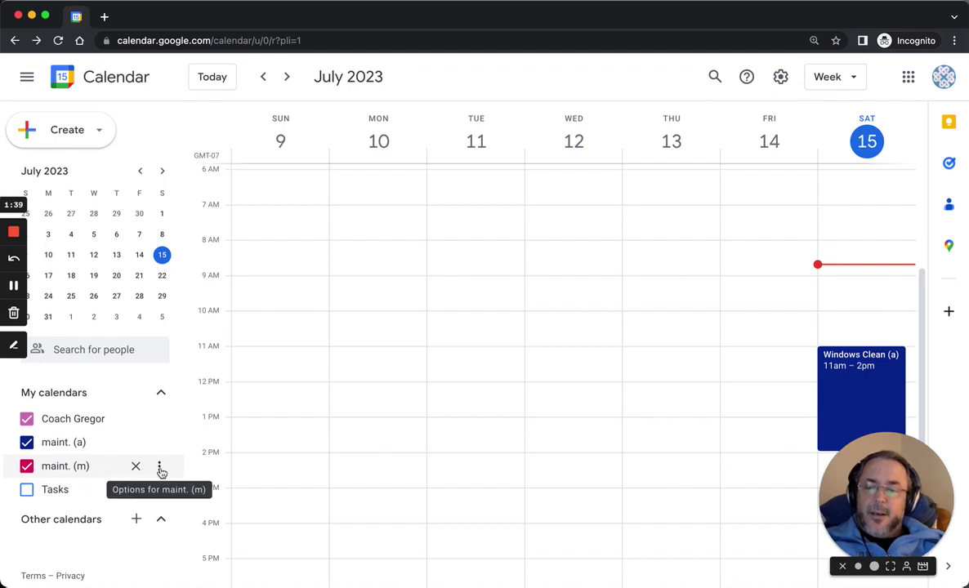
click(159, 466)
click(166, 460)
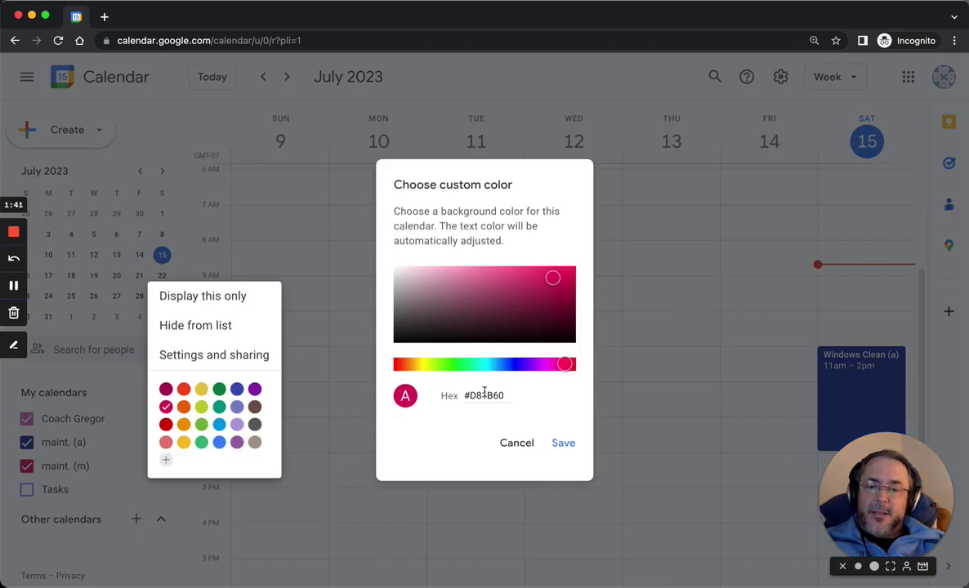
double_click(484, 395)
text(#406279)
click(466, 396)
key(BackSpace)
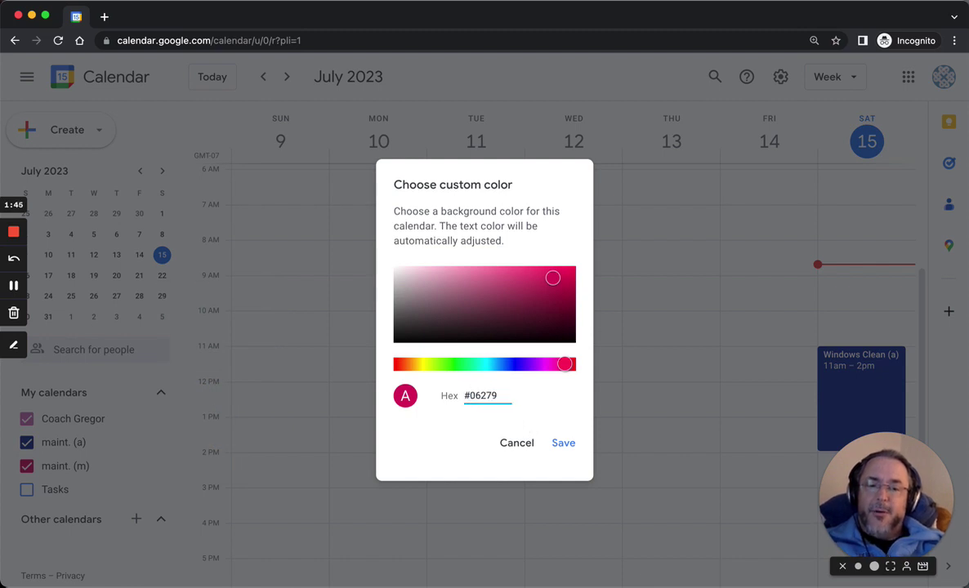
click(518, 446)
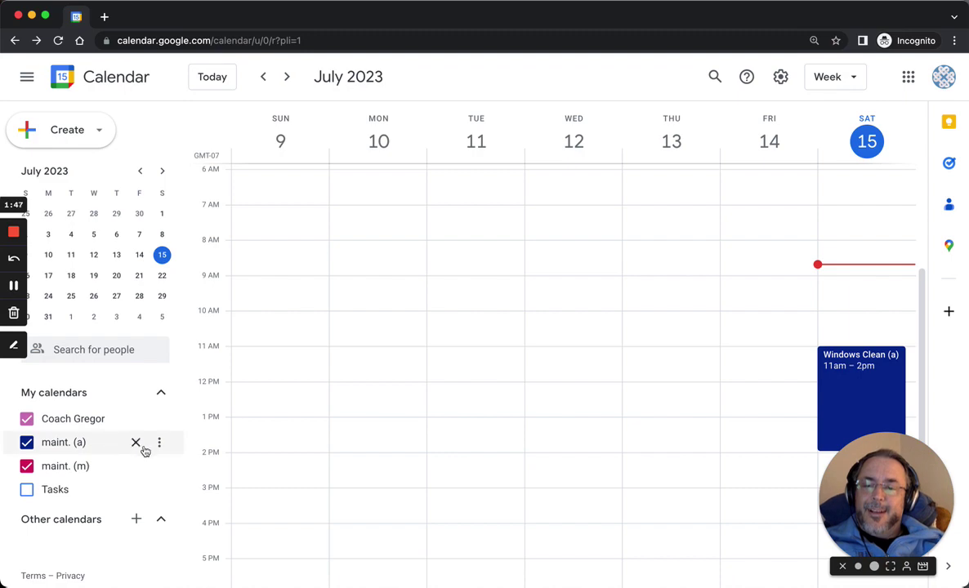
Copy the custom color's hex code from the maint. (a) calendar and leave its color unchanged.
click(159, 444)
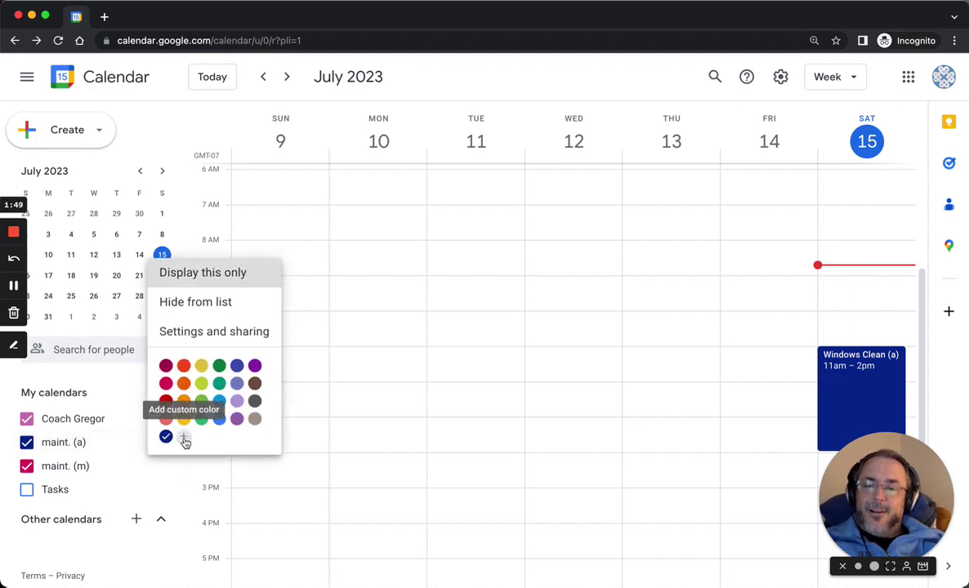
click(184, 438)
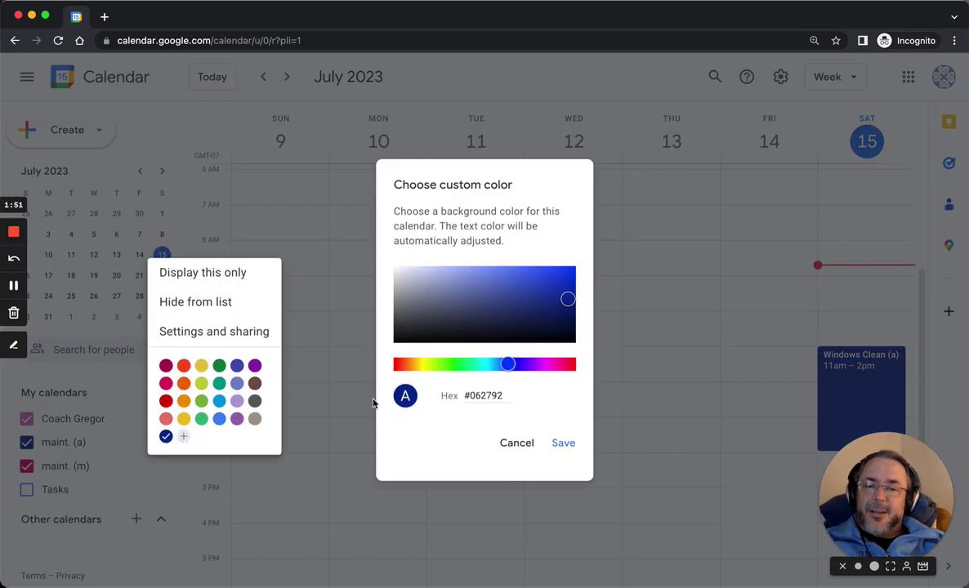
drag(502, 395, 462, 395)
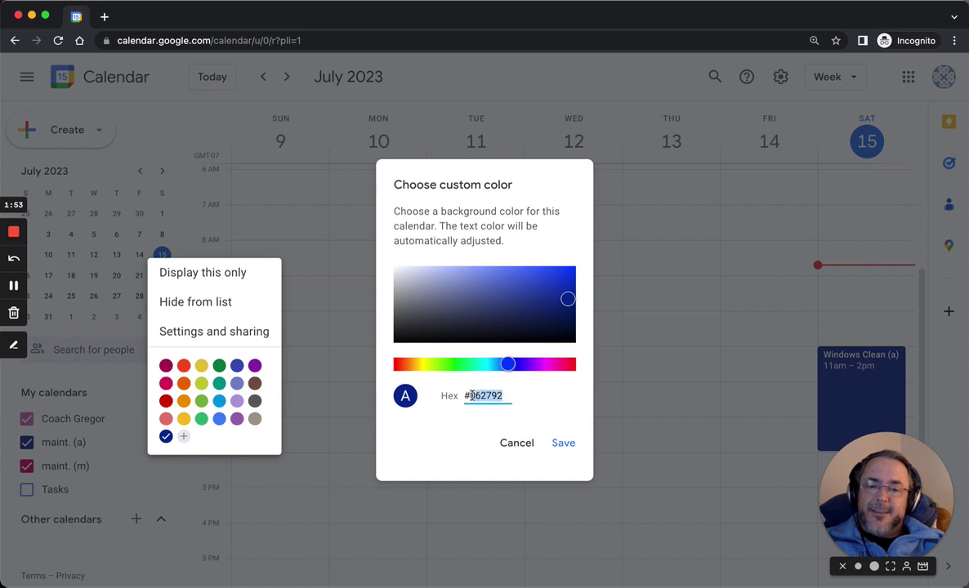
click(471, 395)
drag(464, 396, 502, 396)
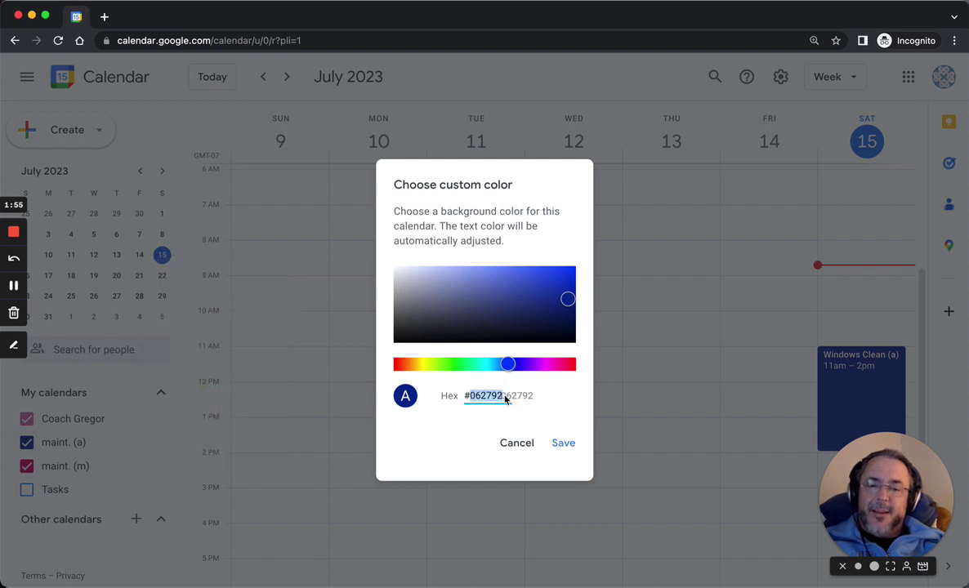
click(516, 442)
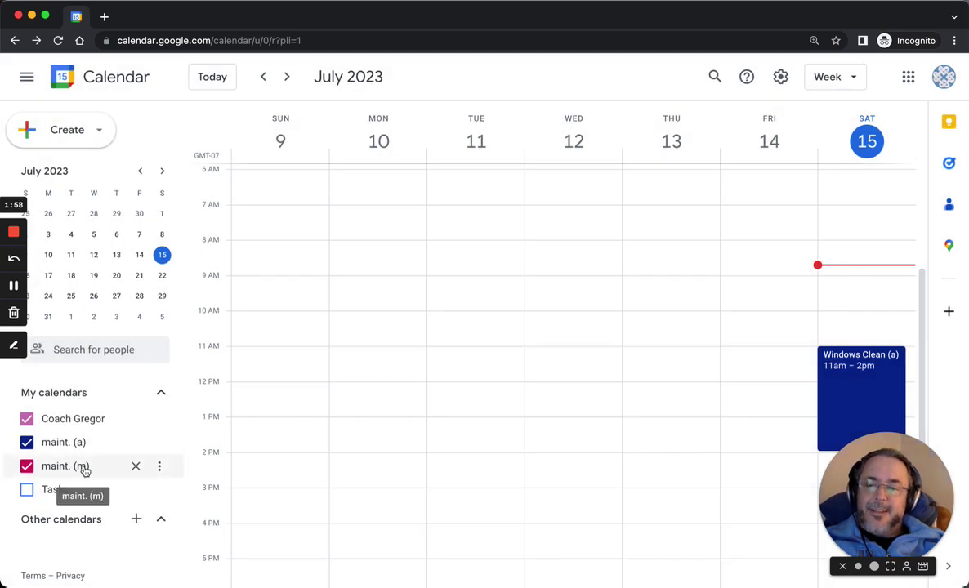
Give the maint. (m) calendar a custom color starting from hex #062792, shifted to a slightly lighter blue.
click(160, 467)
click(165, 460)
drag(506, 395, 469, 400)
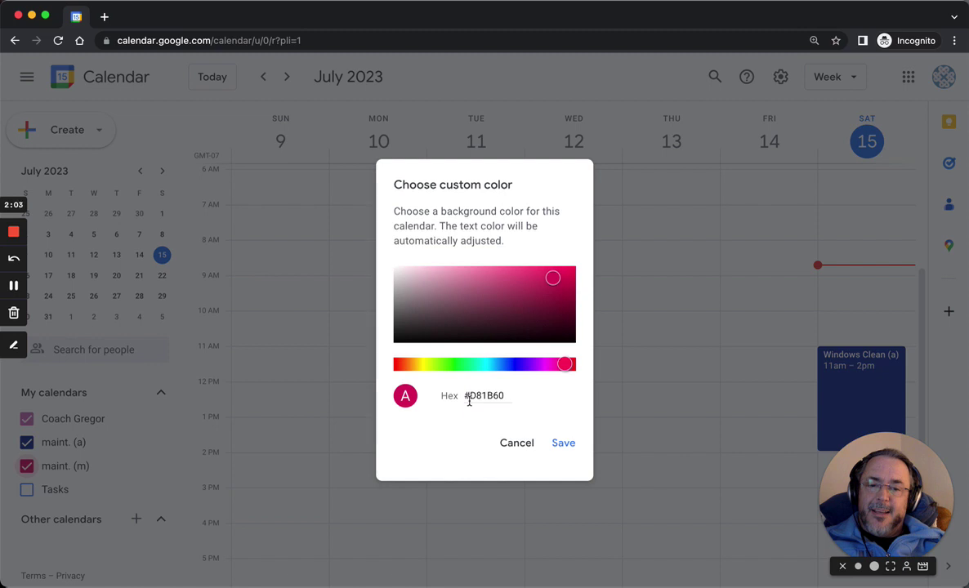
text(#062792)
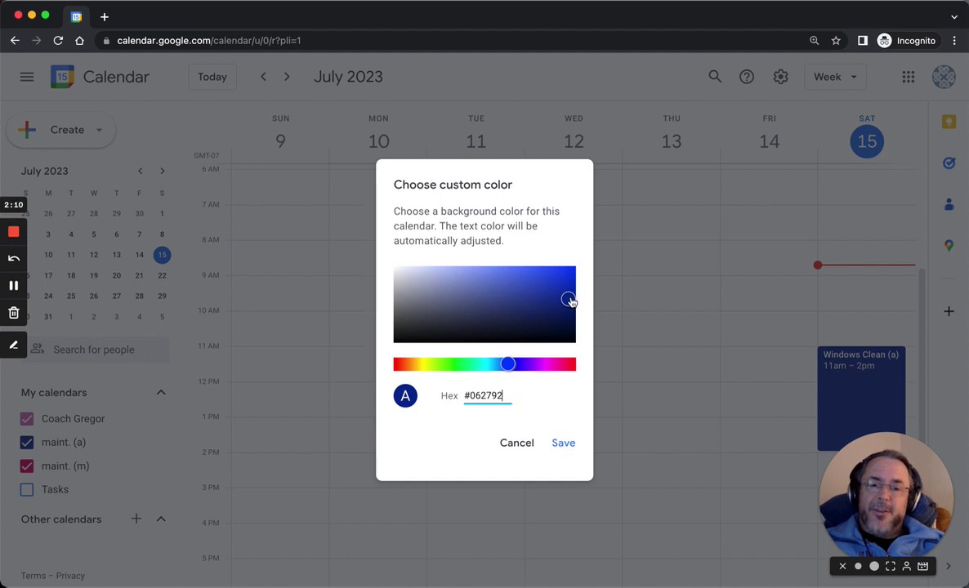
drag(571, 301, 524, 291)
click(567, 445)
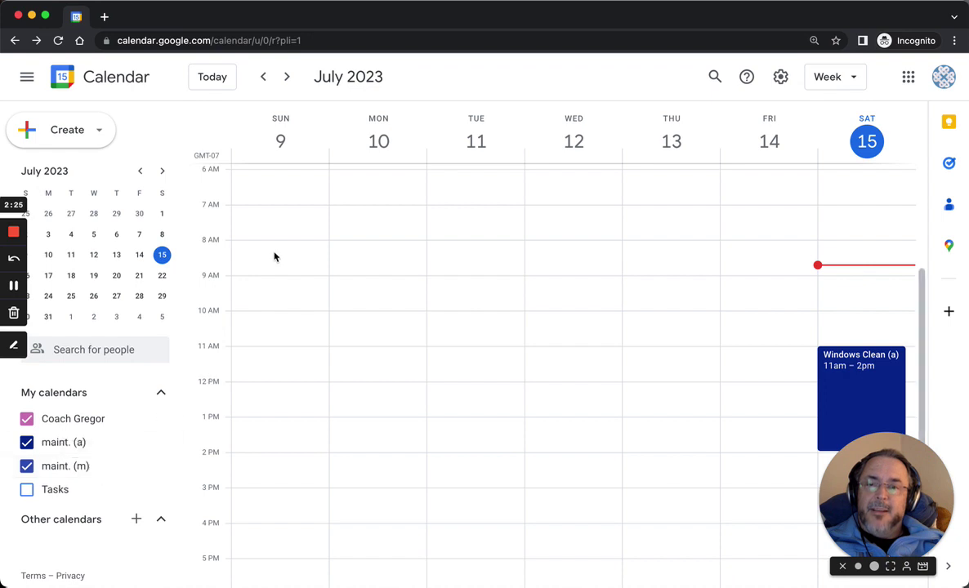
Start a new event titled "car windows wash (m)".
click(106, 136)
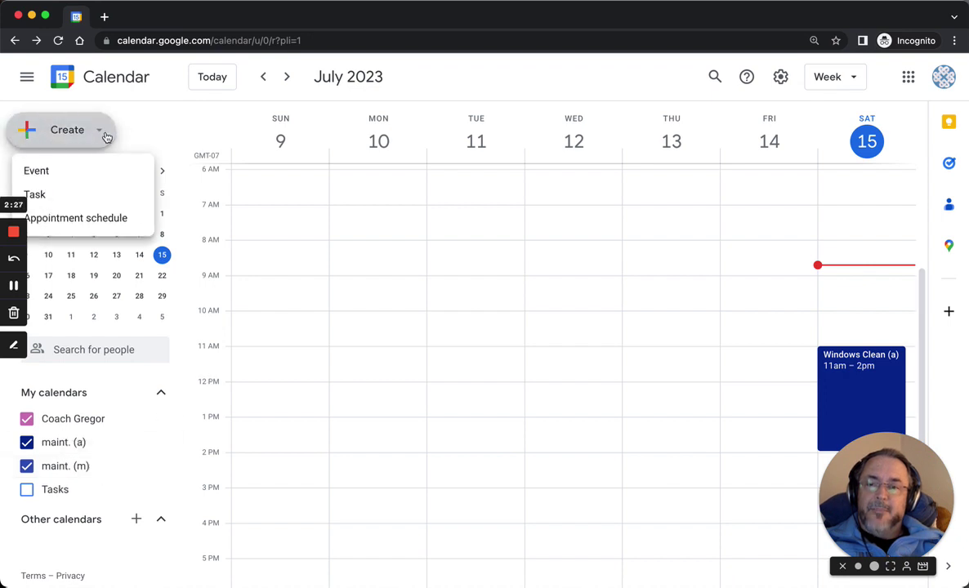
click(89, 174)
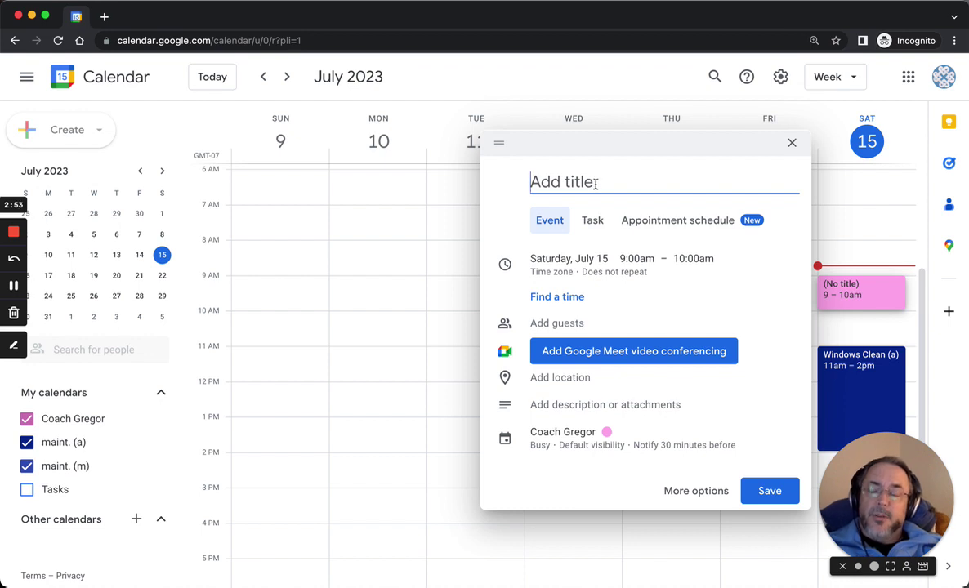
text(car)
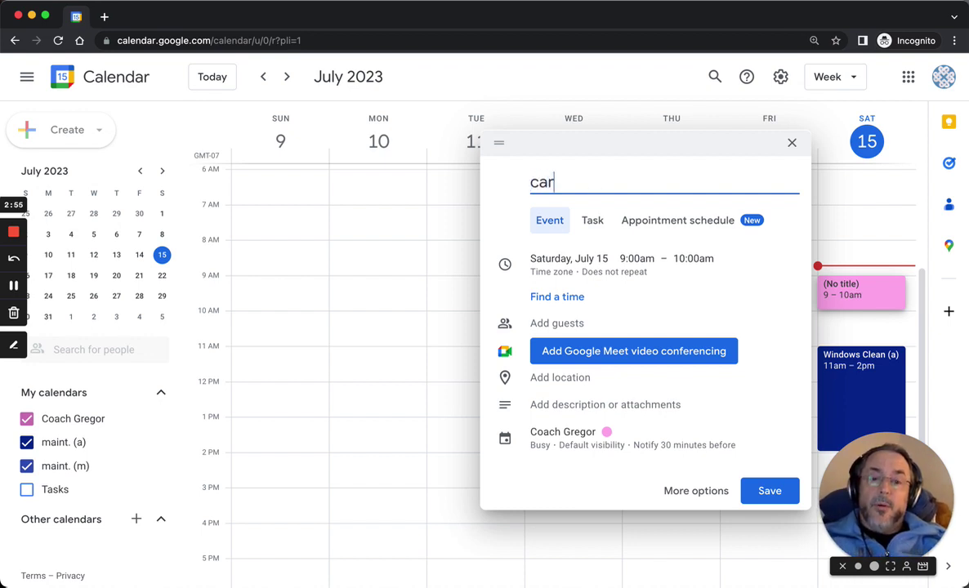
text( wind)
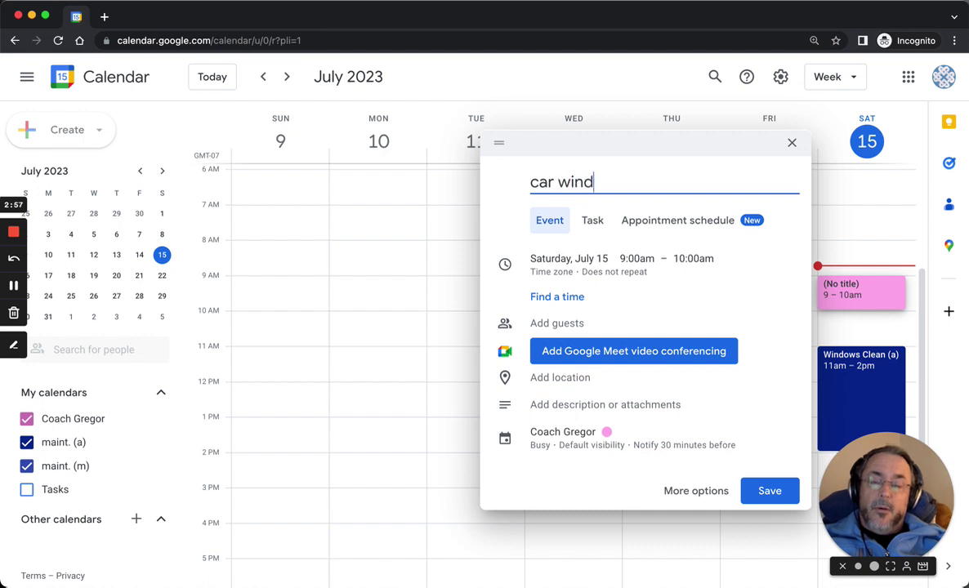
text(ows wash (m))
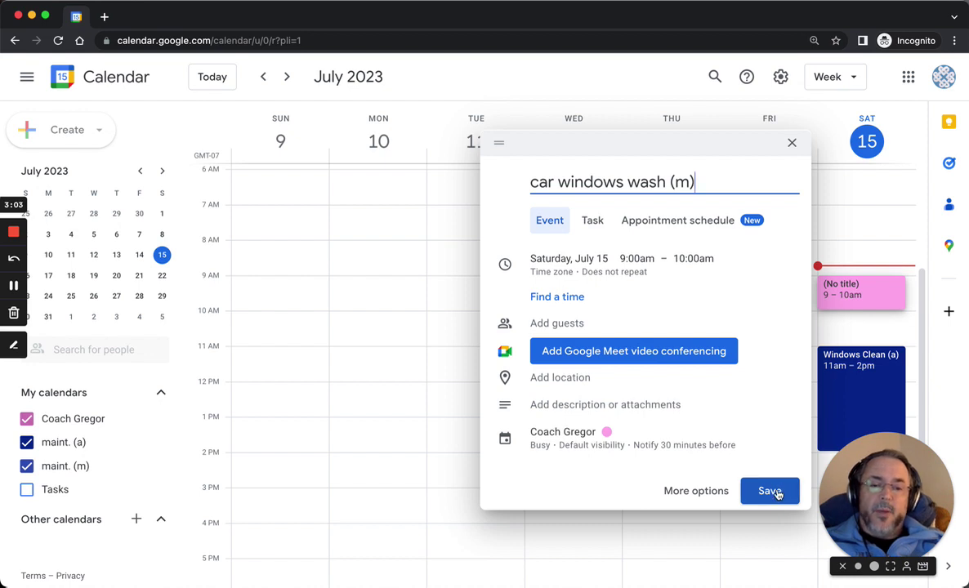
Assign the new event to the maint. (m) calendar and save it.
click(572, 433)
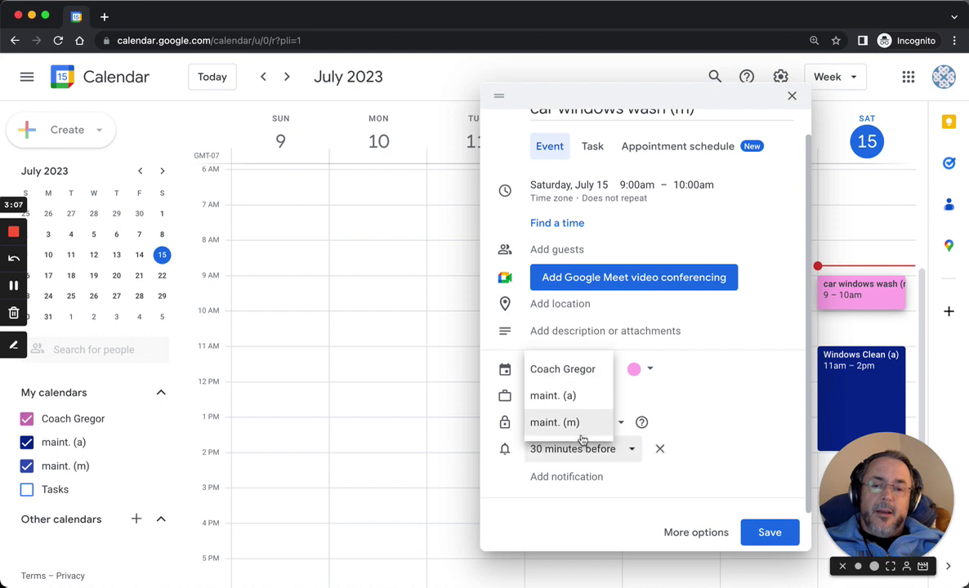
click(588, 425)
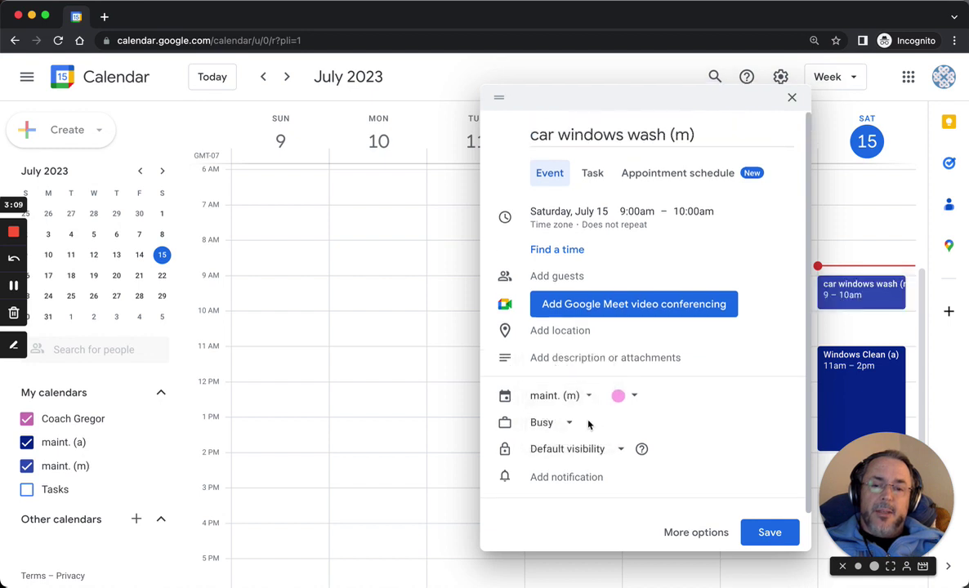
click(771, 532)
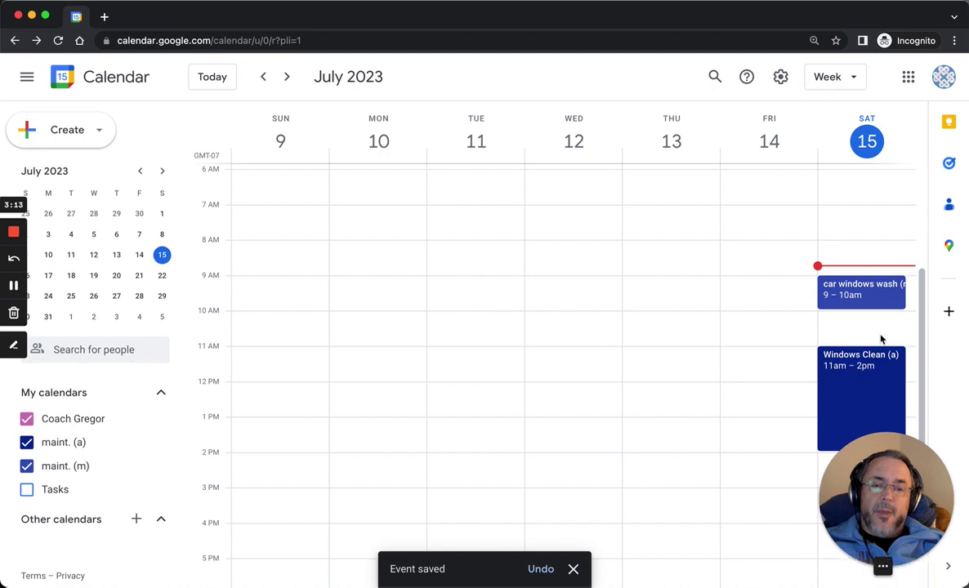
Set the Windows Clean (a) event to repeat annually on July 15 and save it.
click(866, 362)
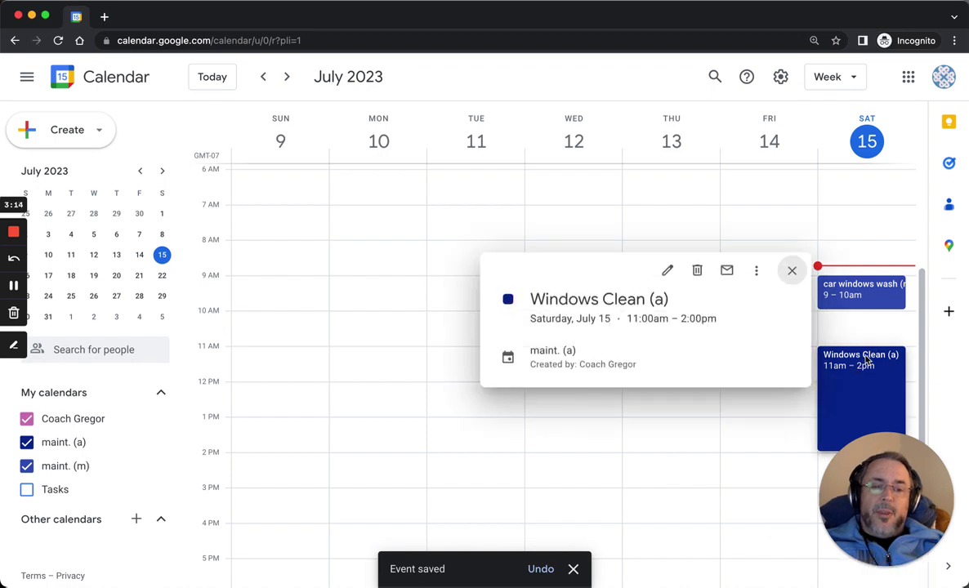
click(667, 271)
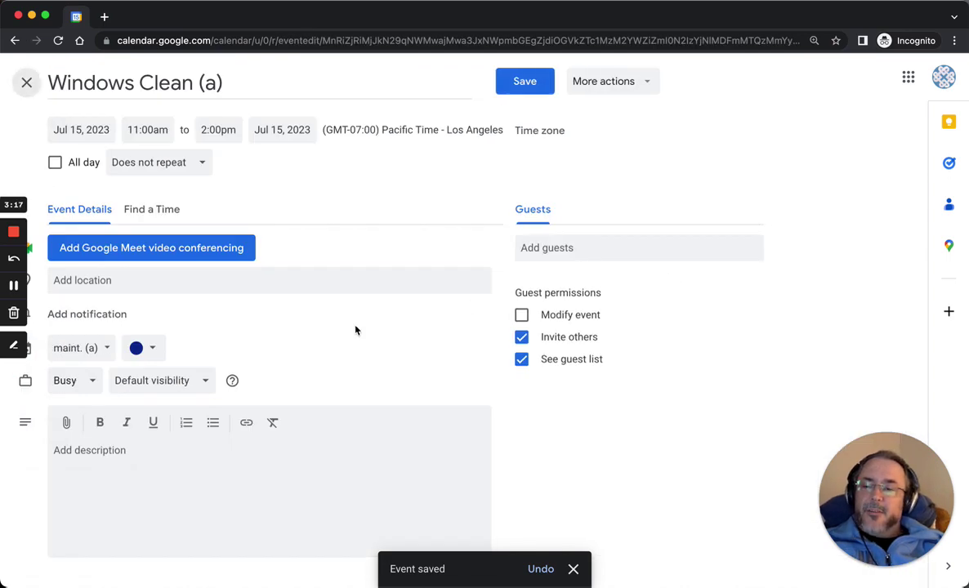
click(206, 167)
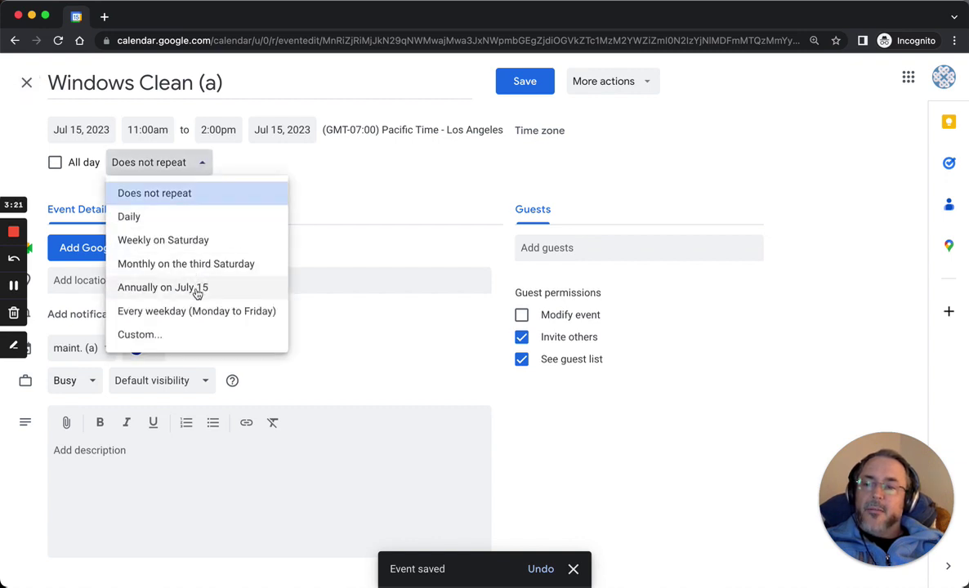
click(167, 171)
click(202, 170)
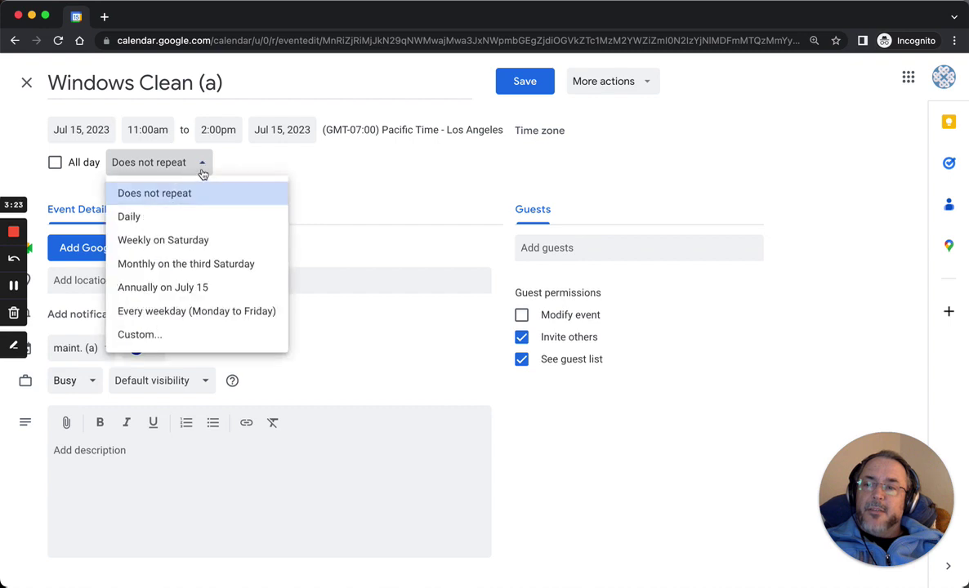
click(207, 289)
click(522, 86)
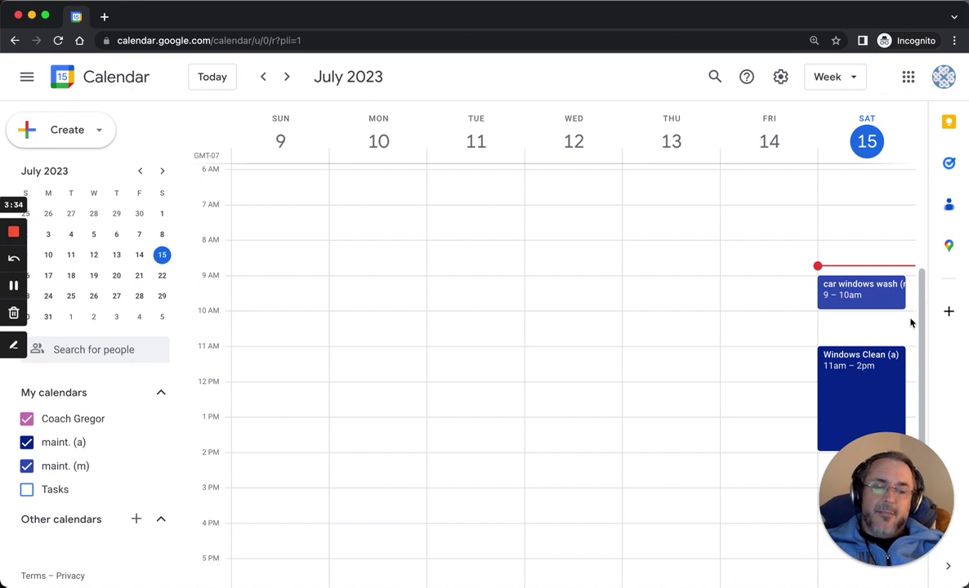
Set the car windows wash (m) event to repeat monthly on the third Saturday and save it.
click(863, 285)
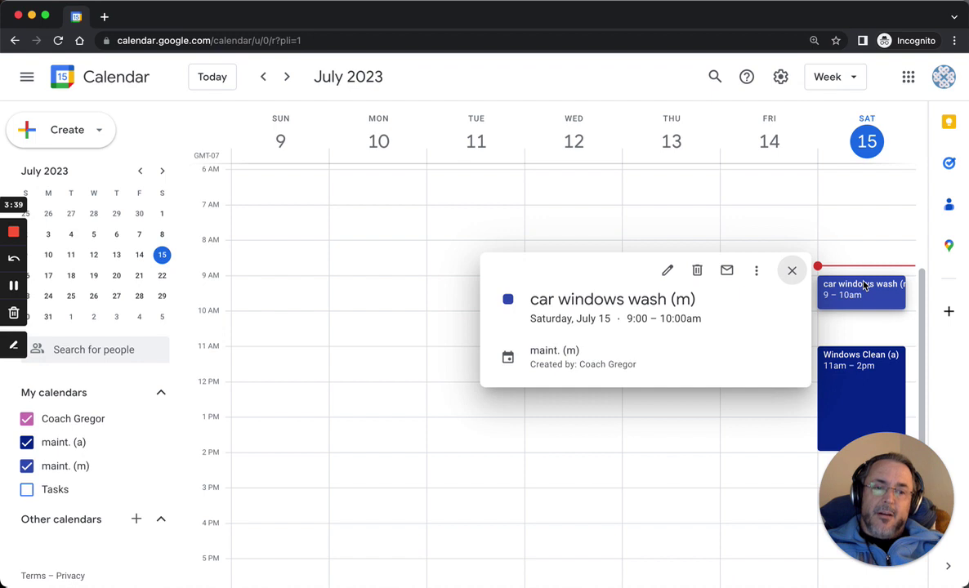
click(668, 270)
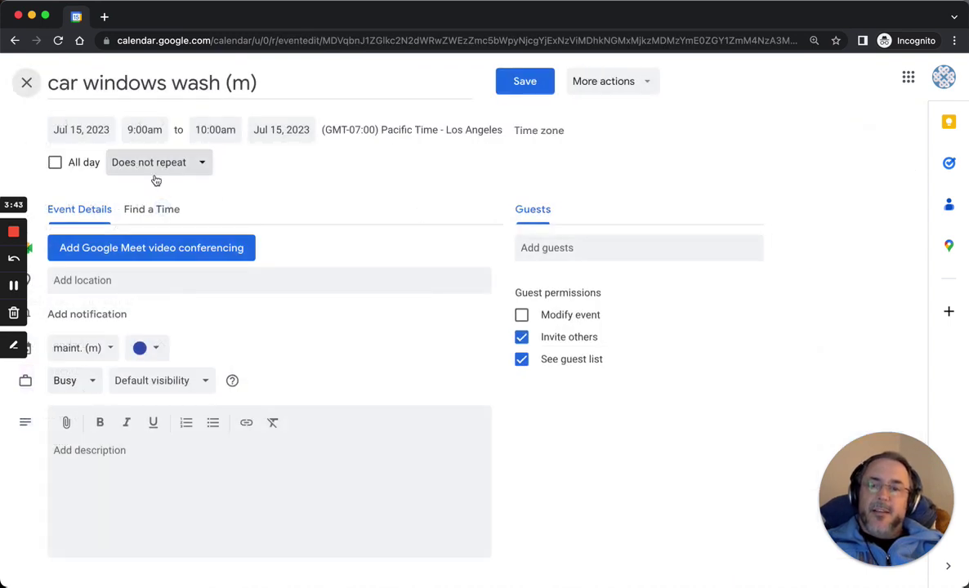
click(207, 167)
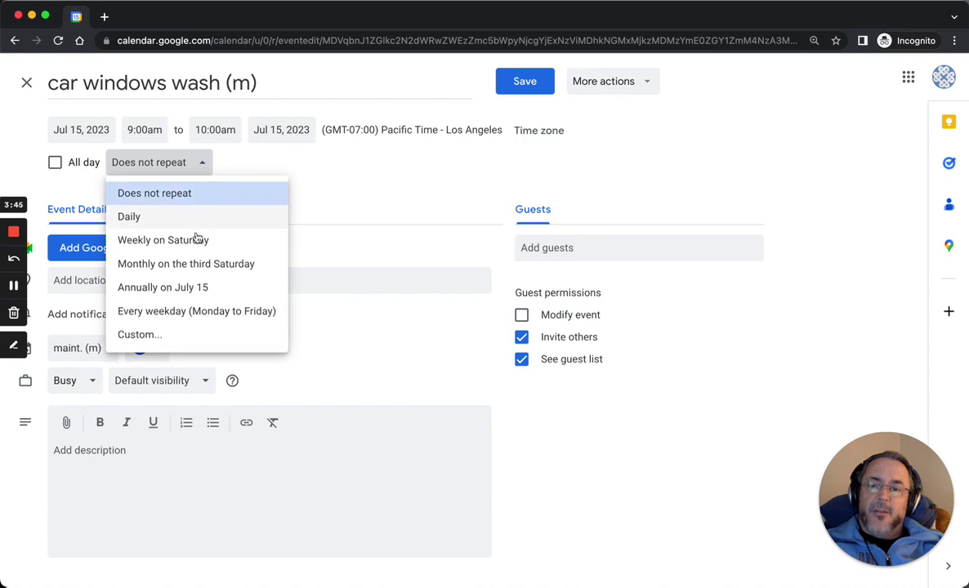
click(203, 265)
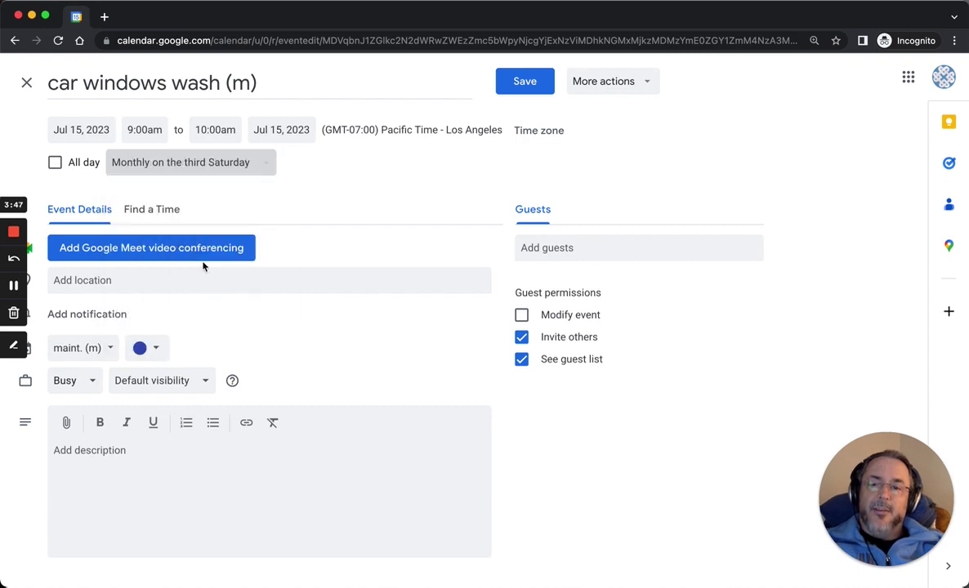
click(513, 90)
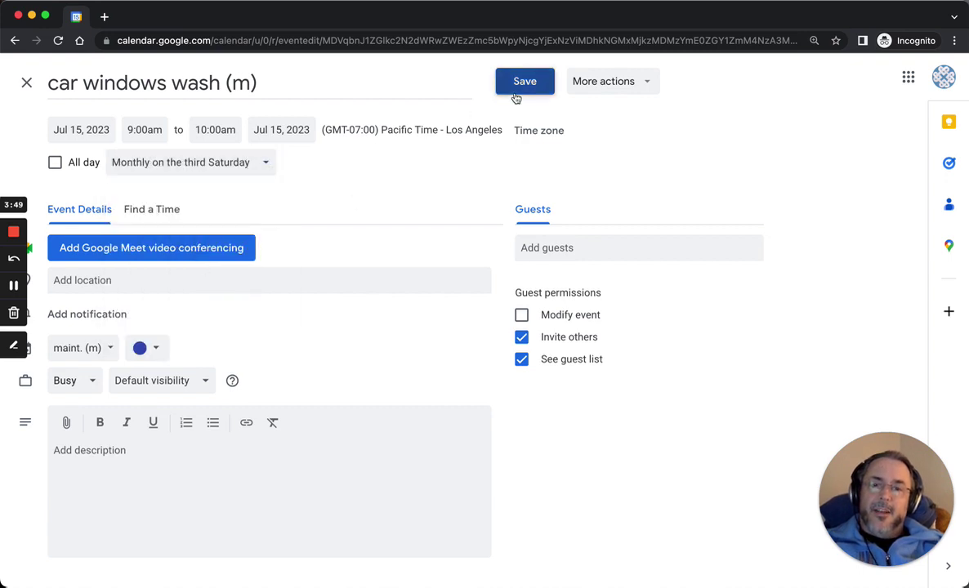
Check the car wash event's monthly recurrence in month view from July through November 2023, and return to the current week's view.
click(287, 78)
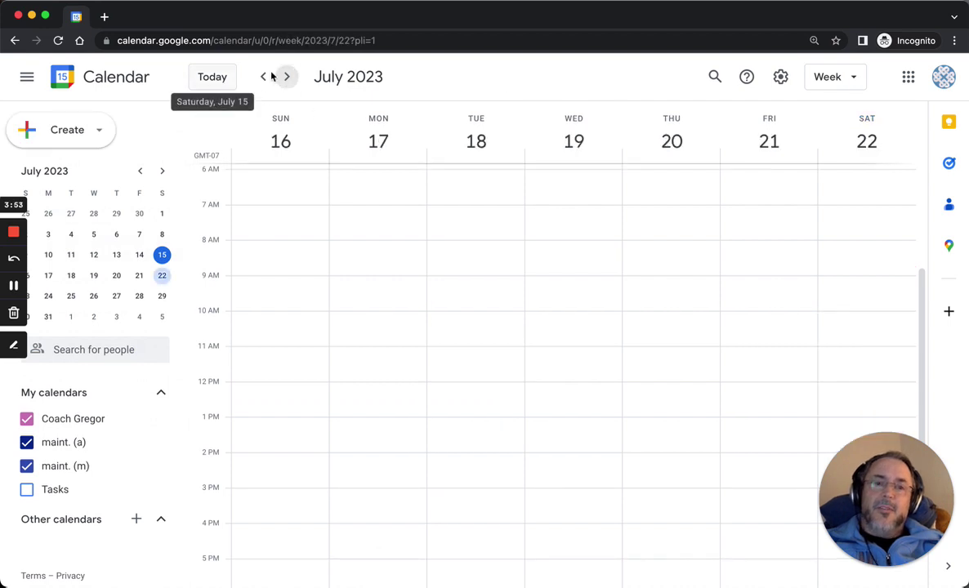
click(854, 85)
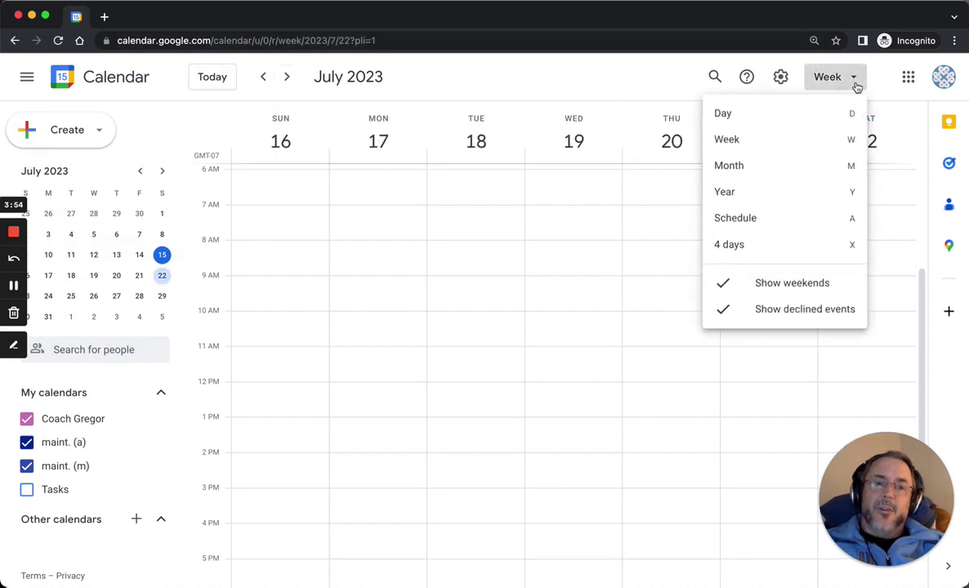
click(774, 171)
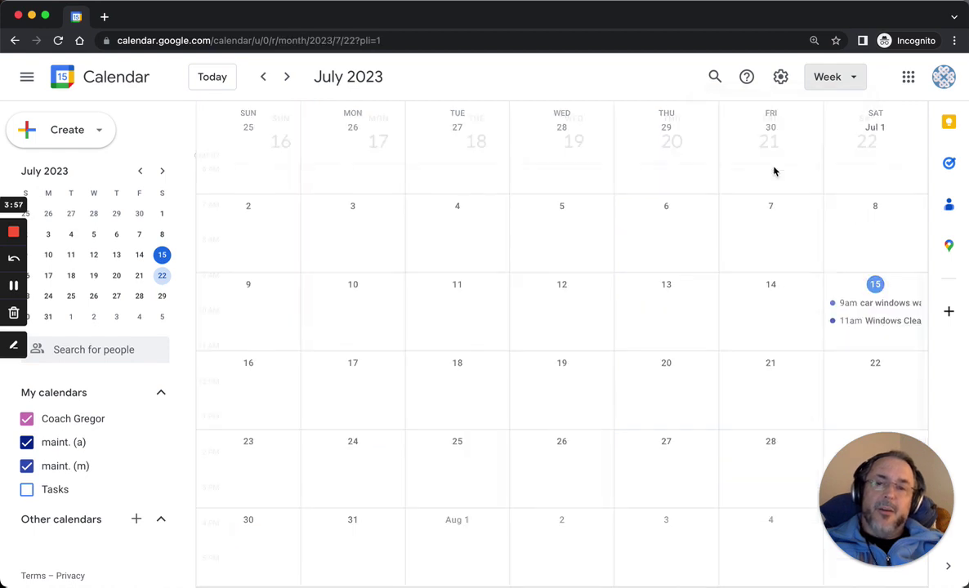
click(288, 78)
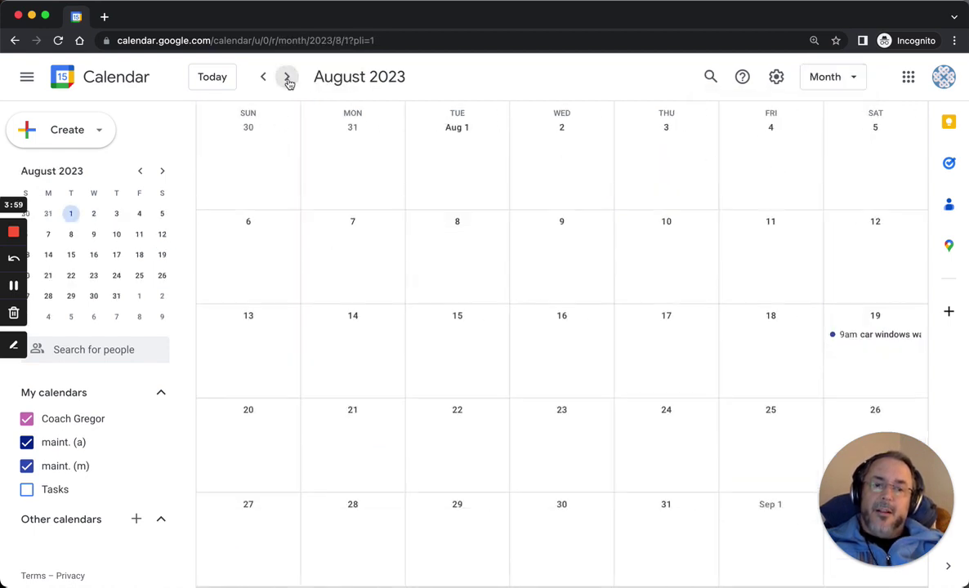
click(288, 78)
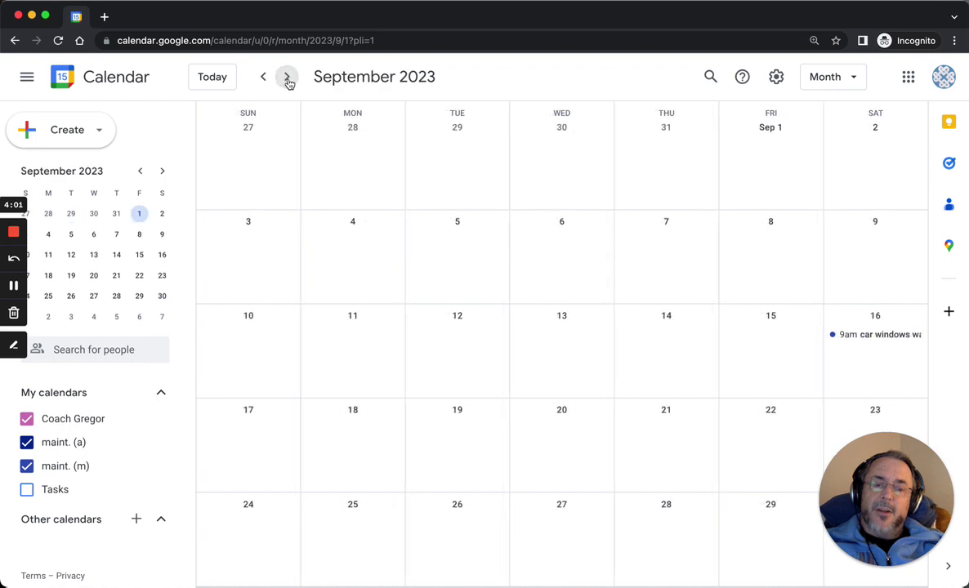
click(287, 78)
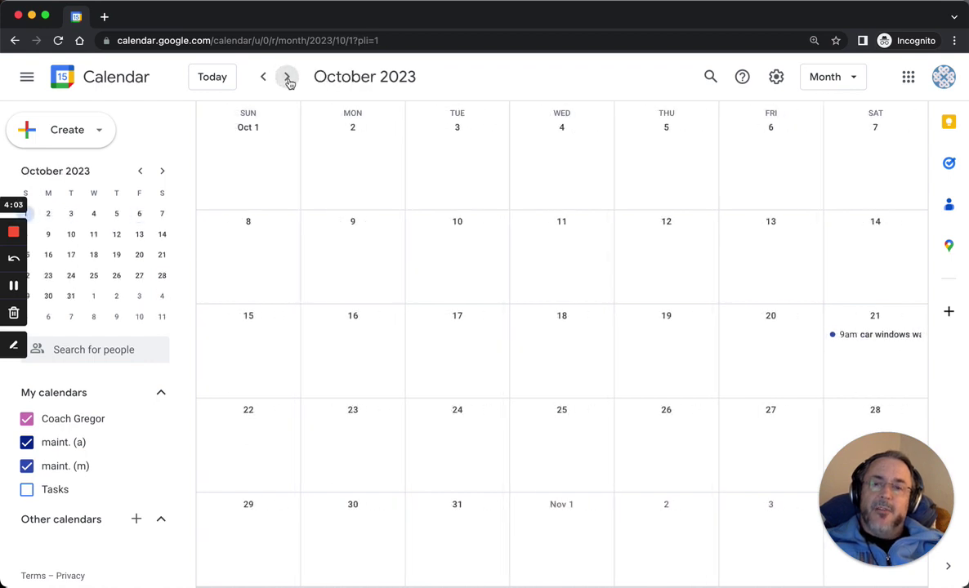
click(288, 78)
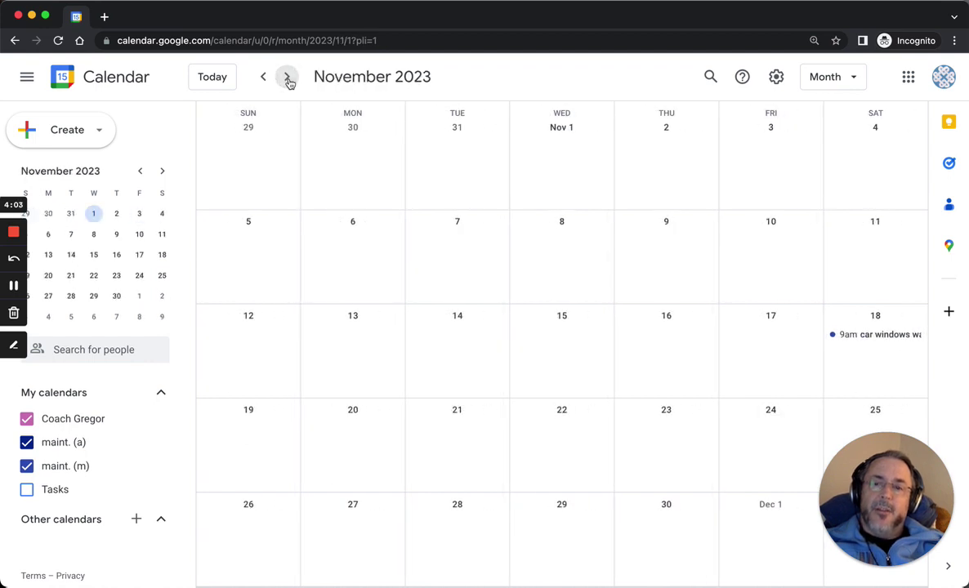
click(217, 78)
click(853, 82)
click(834, 141)
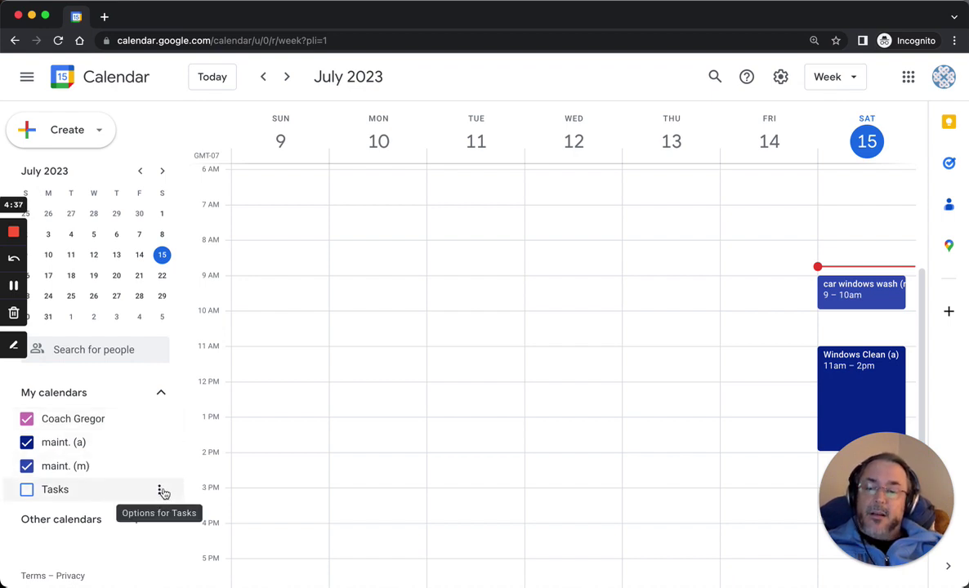
click(163, 396)
click(163, 425)
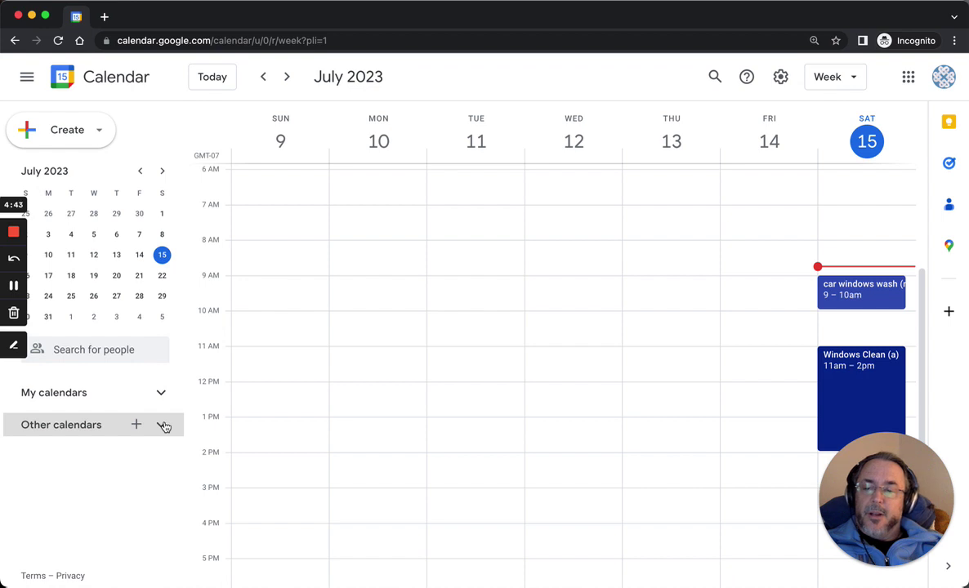
click(162, 394)
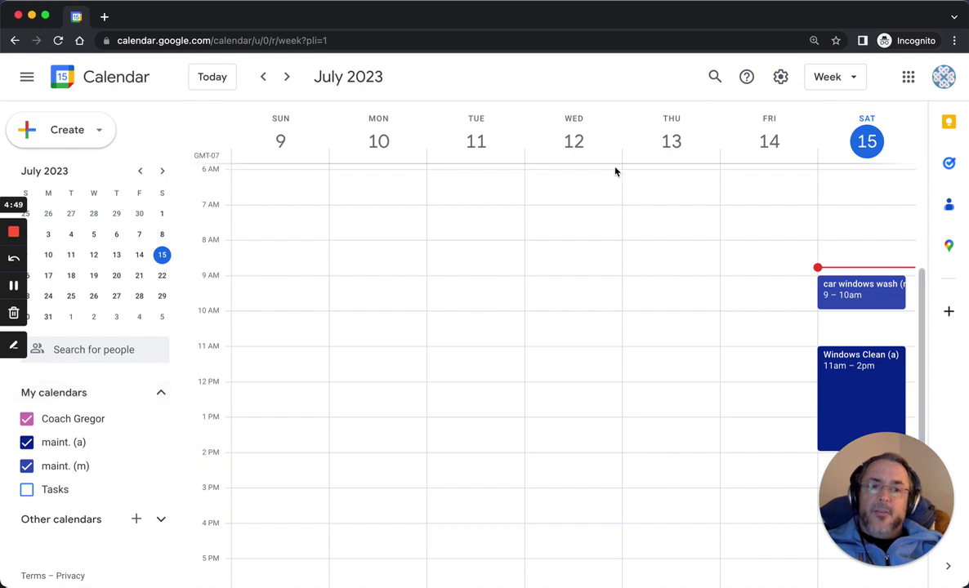
Create a new calendar named "maint. (w)" from the calendar settings.
click(781, 76)
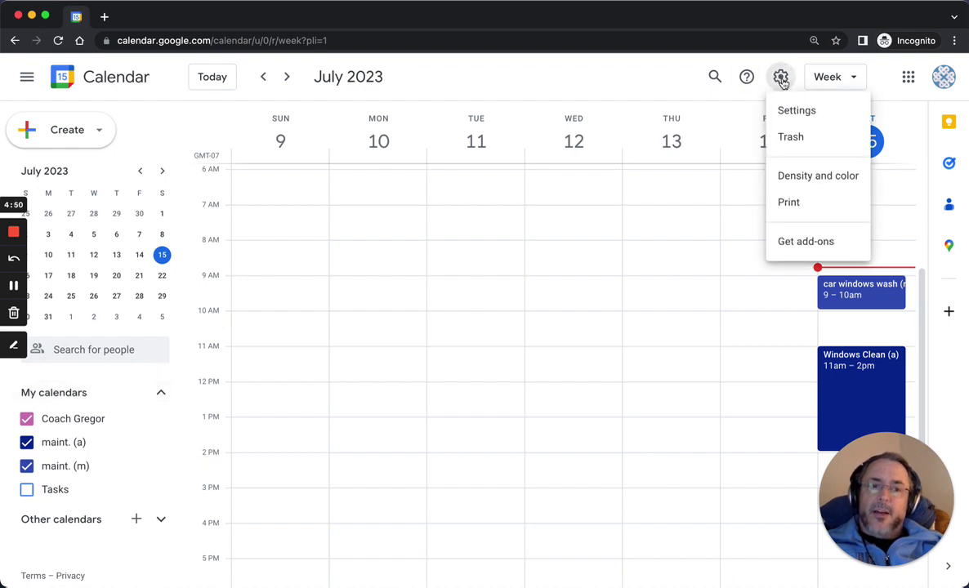
click(811, 112)
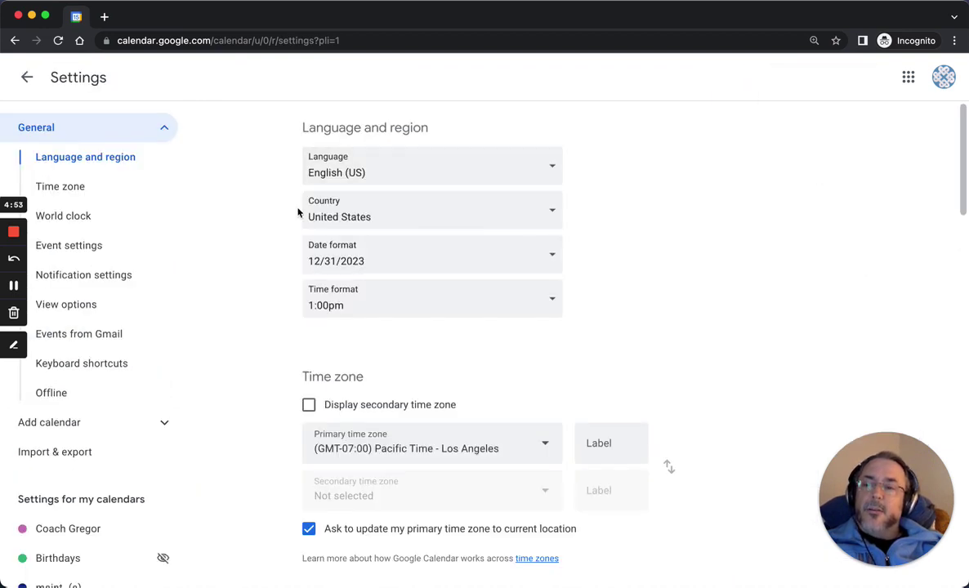
click(95, 423)
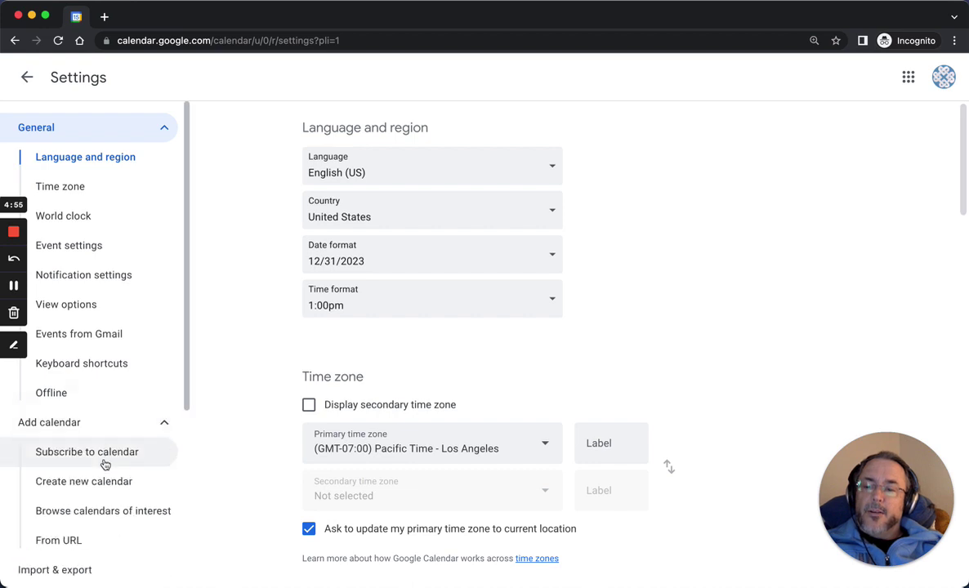
click(99, 489)
text(maint.)
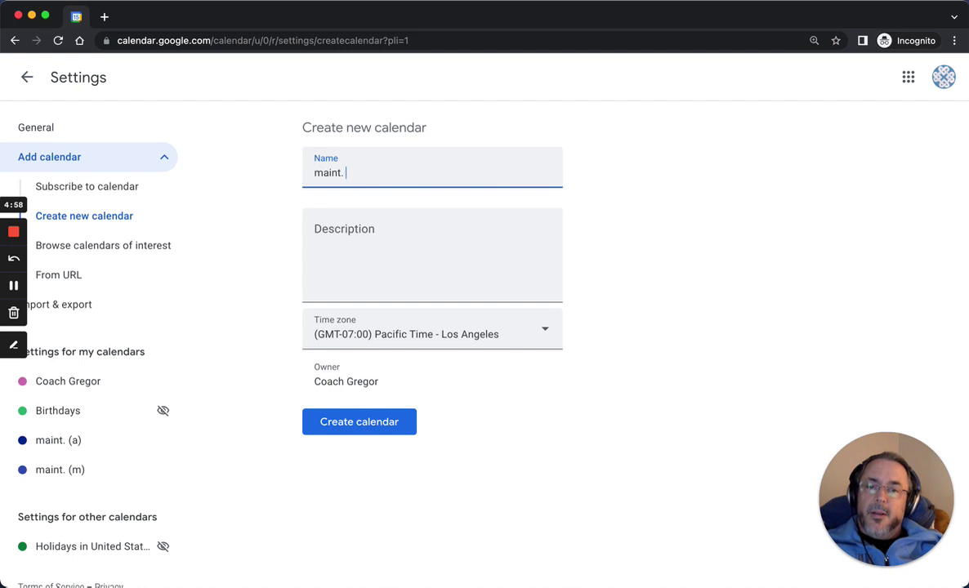
text( (w))
click(364, 433)
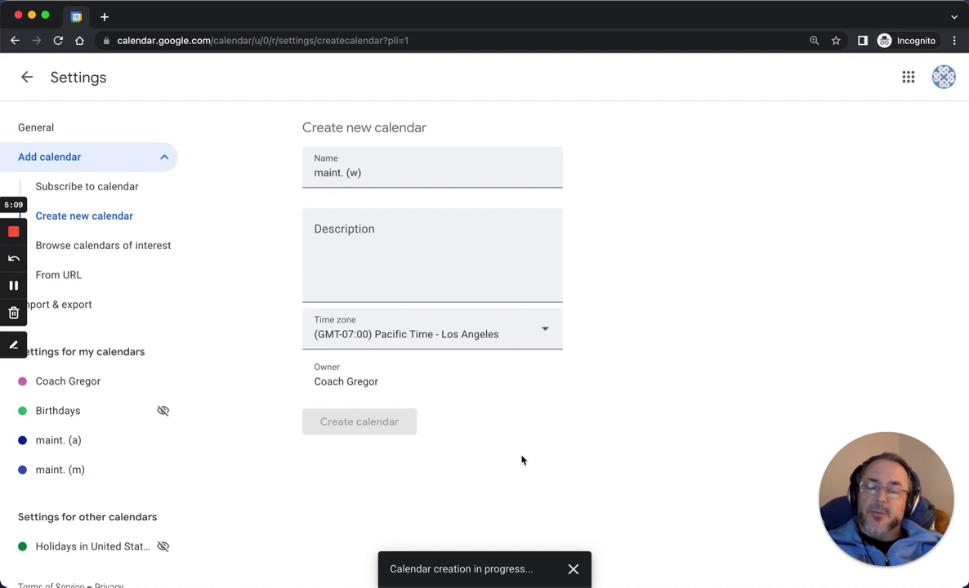
click(574, 571)
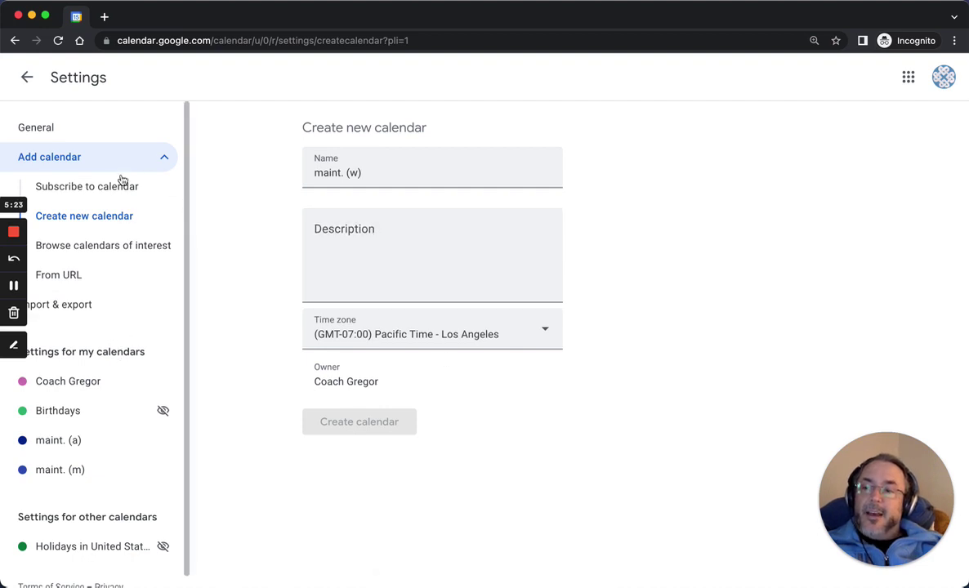
Create another calendar named "maint. (d)" and return to the week view.
click(109, 216)
click(359, 180)
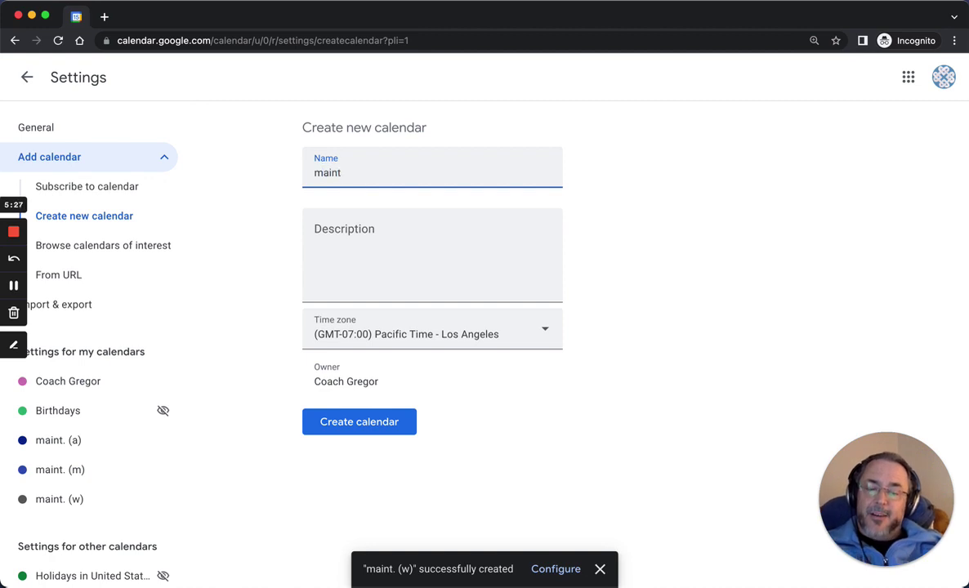
click(365, 423)
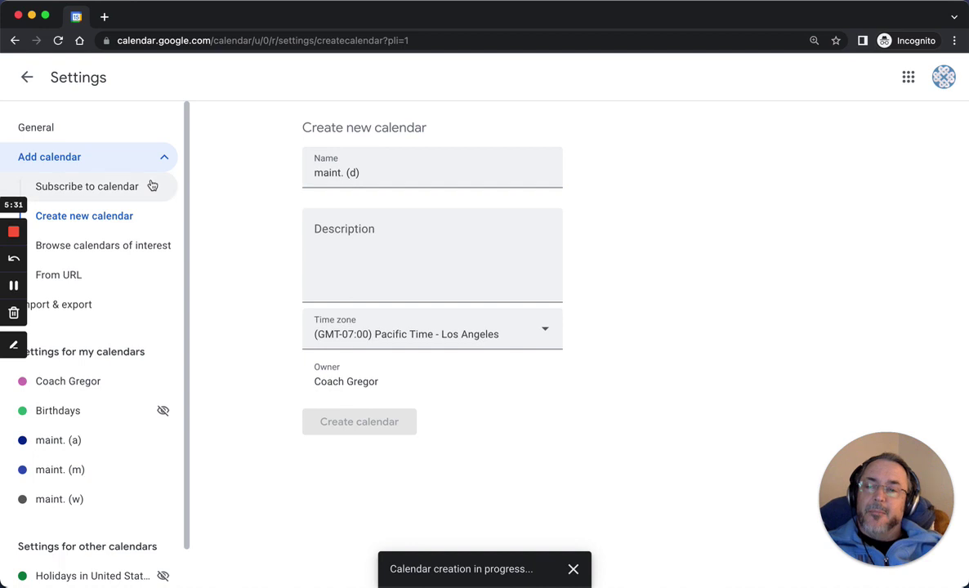
click(28, 78)
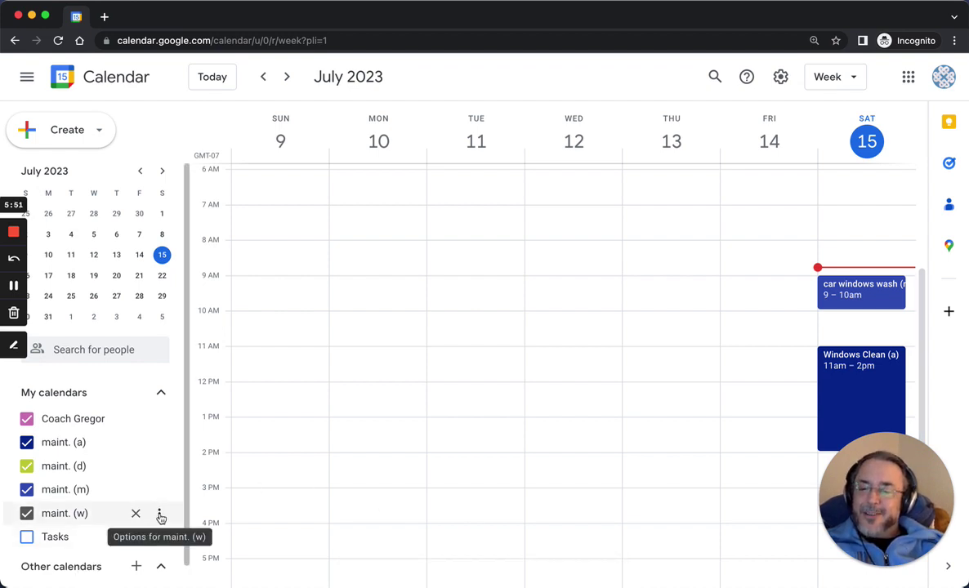
Give the maint. (w) calendar a custom color starting from hex #062792, lightened to about #576cb2, and save it.
click(160, 516)
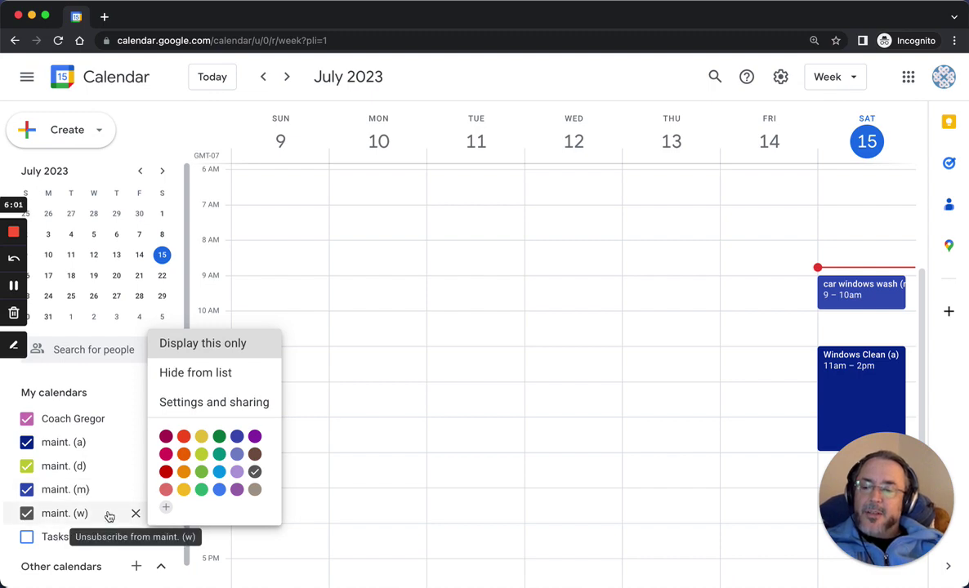
click(166, 508)
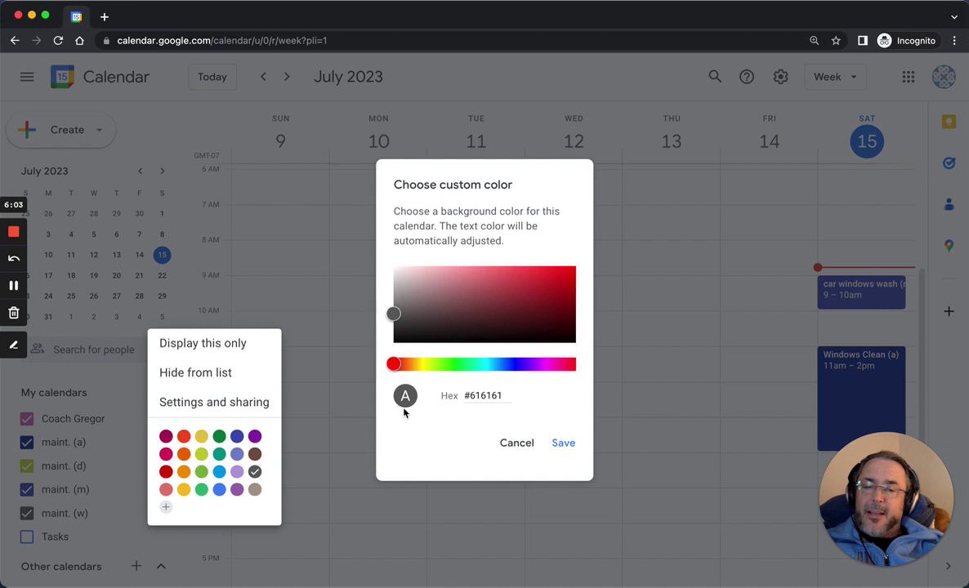
drag(471, 398, 441, 397)
click(509, 398)
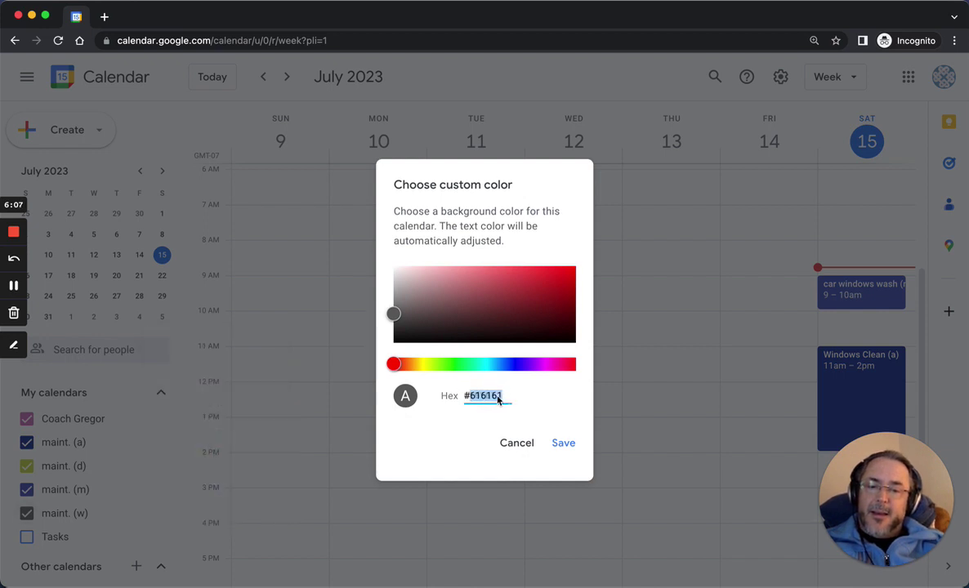
text(#062792)
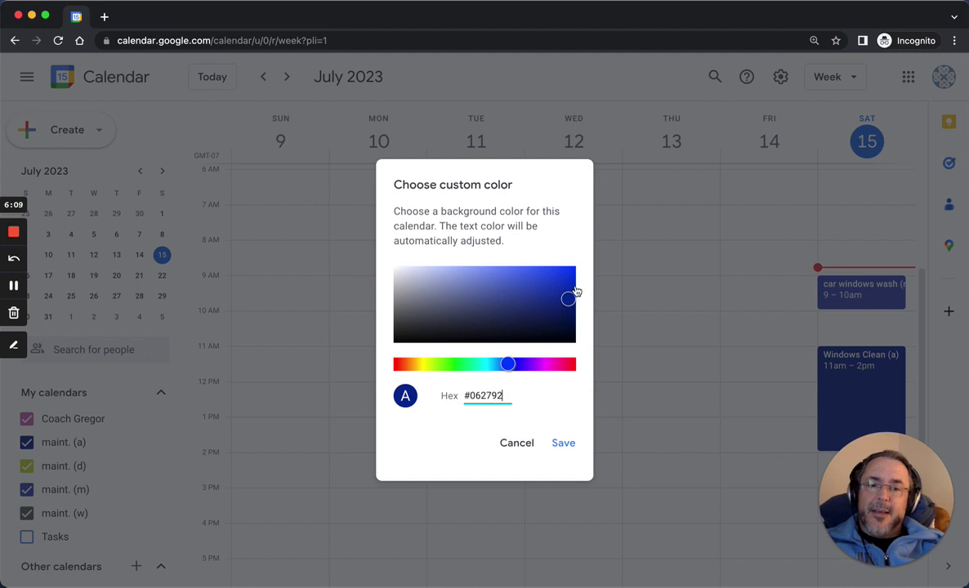
drag(568, 299, 487, 289)
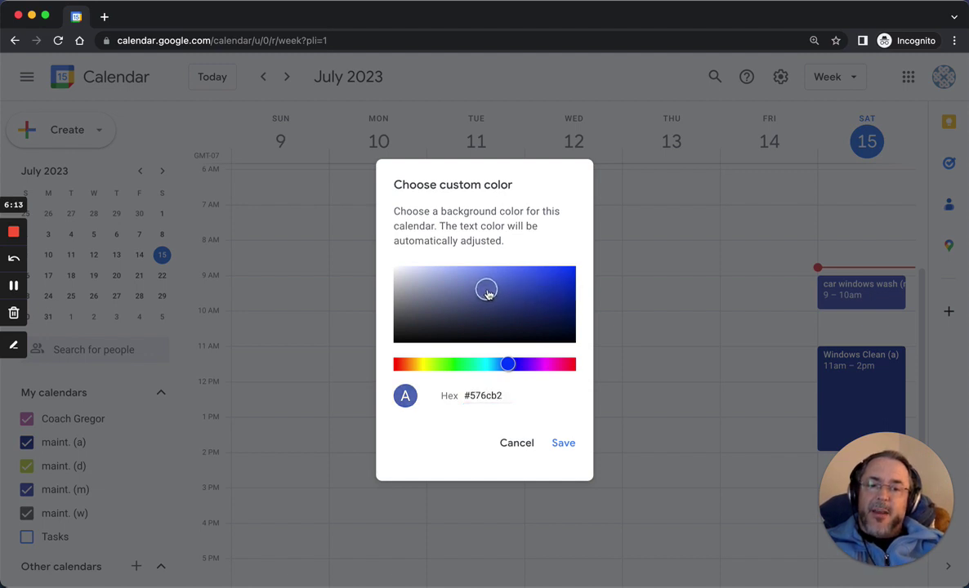
click(563, 442)
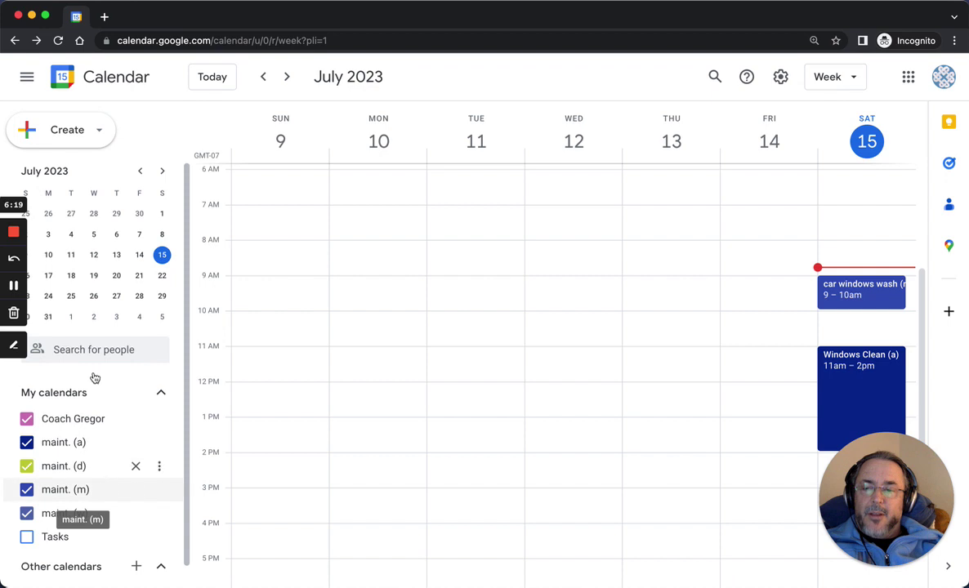
Create an event titled "sweep floor (w)" on Saturday, July 15 from 9:00am to 10:00am and save it.
click(95, 133)
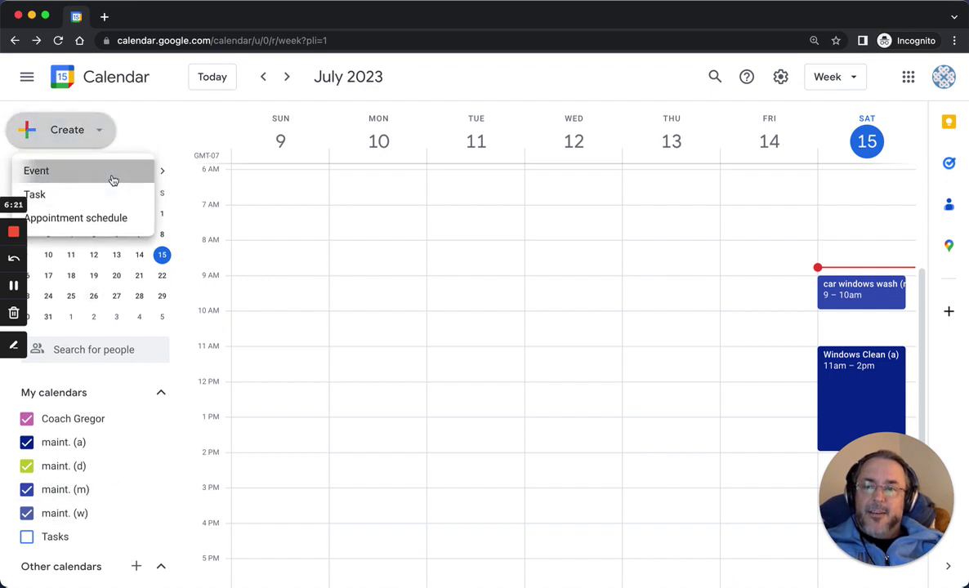
click(113, 173)
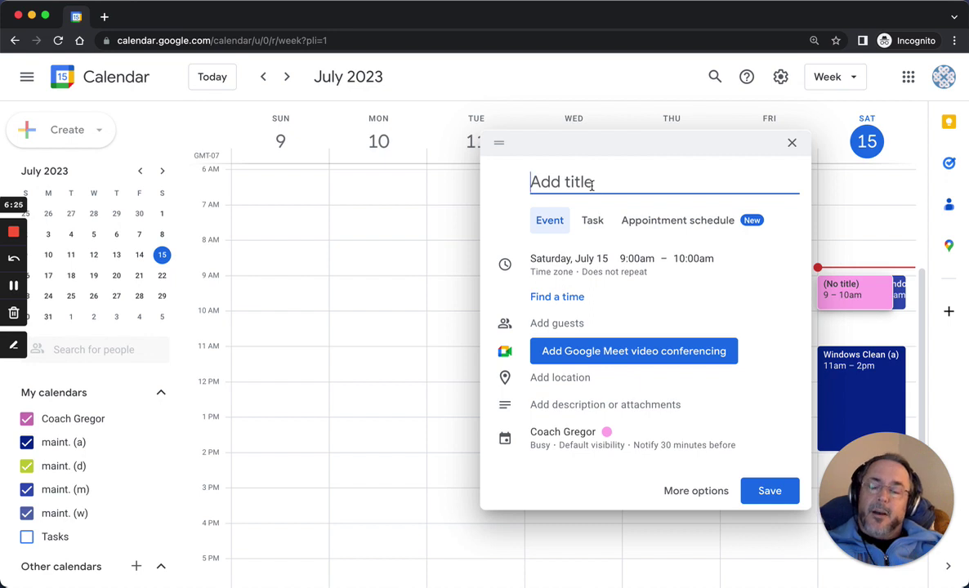
text(sweep floor ))
text(w))
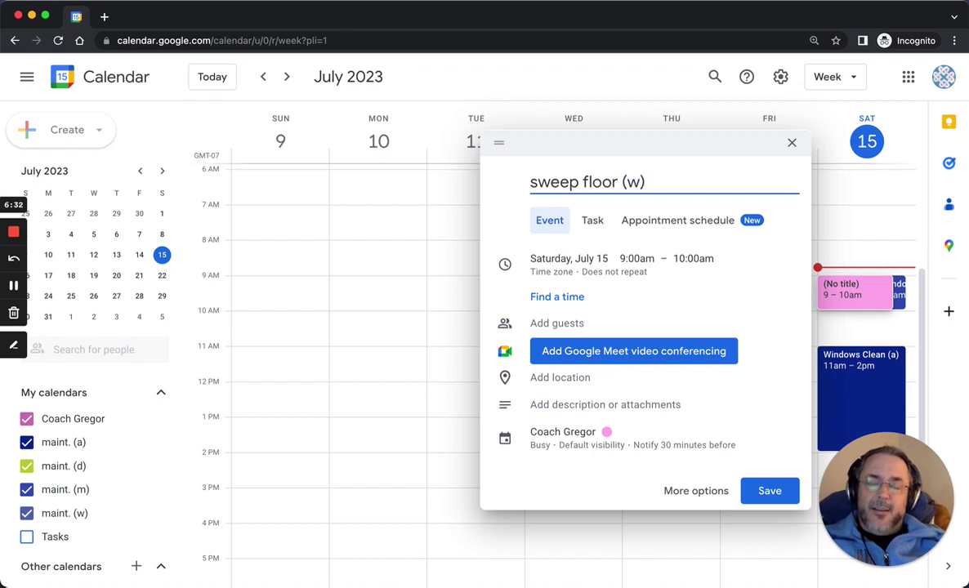
click(768, 492)
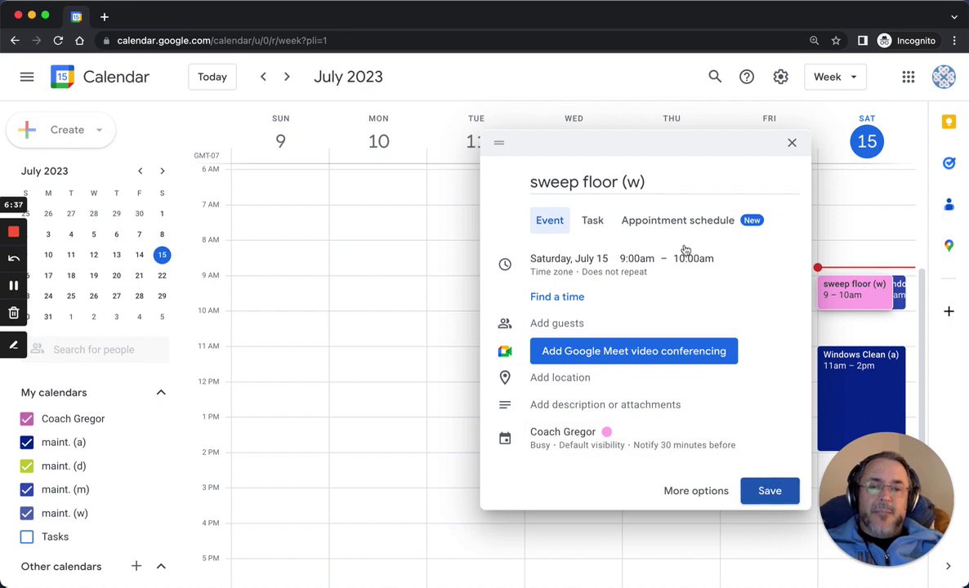
click(772, 493)
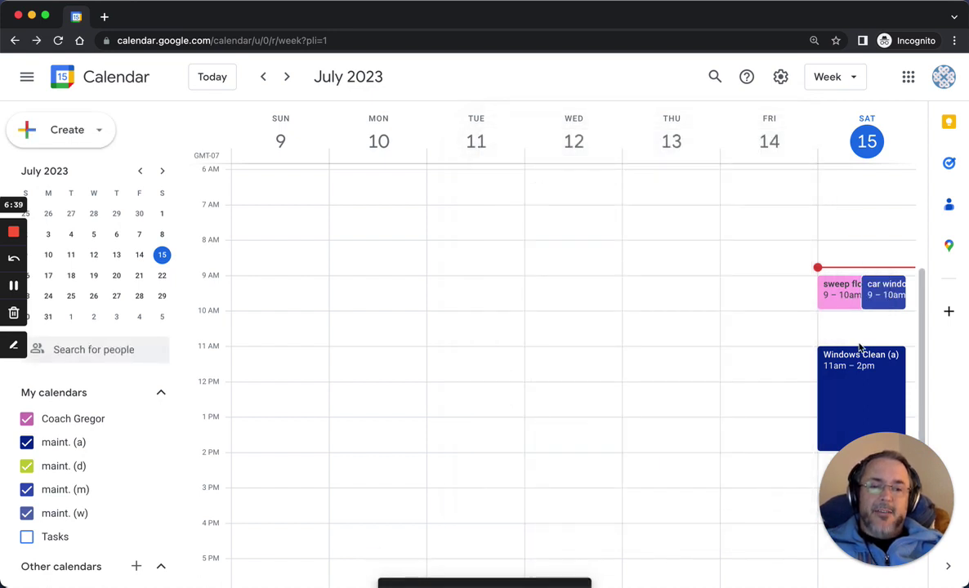
Assign the sweep floor (w) event to the maint. (w) calendar, make it repeat weekly on Saturday, and save it.
click(829, 286)
click(668, 267)
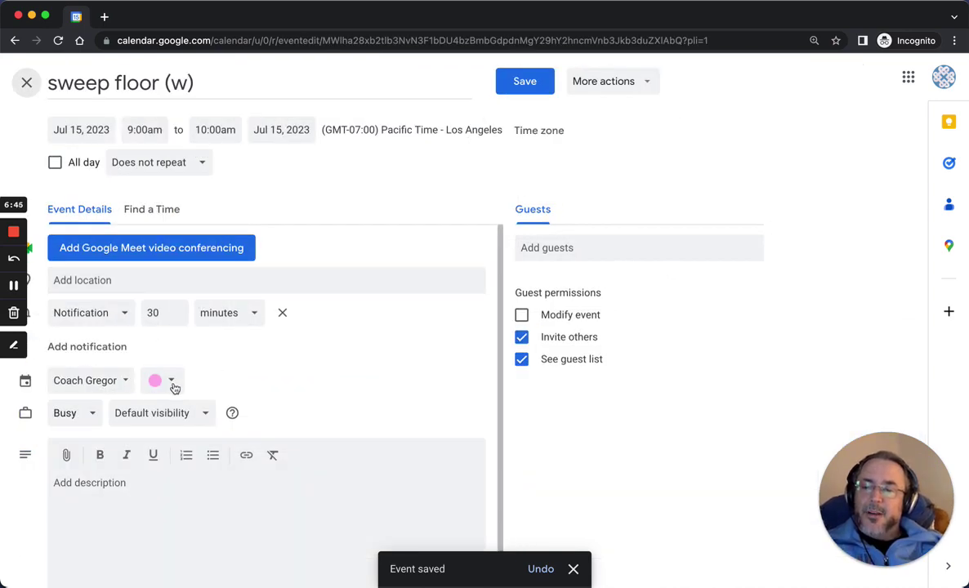
click(128, 383)
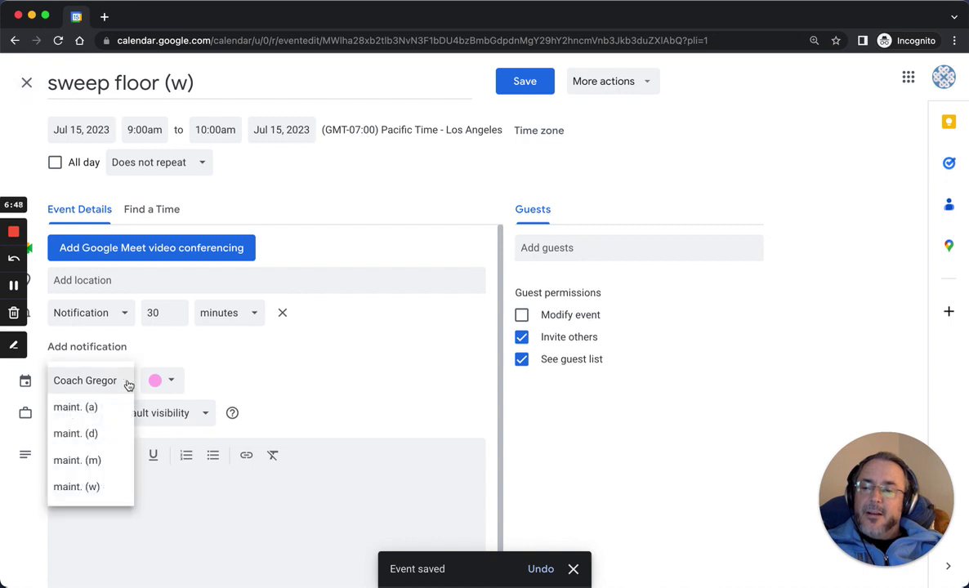
click(116, 487)
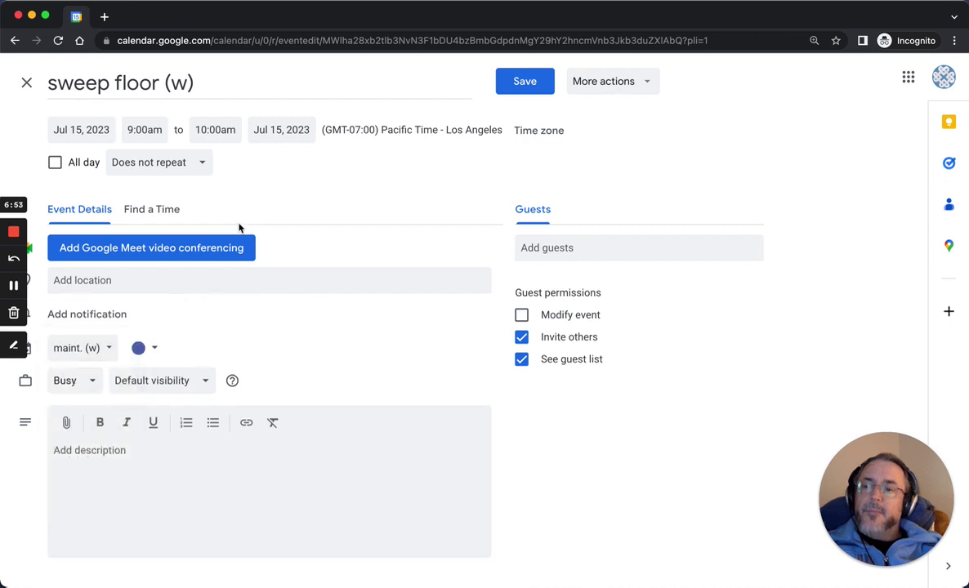
click(201, 165)
click(187, 241)
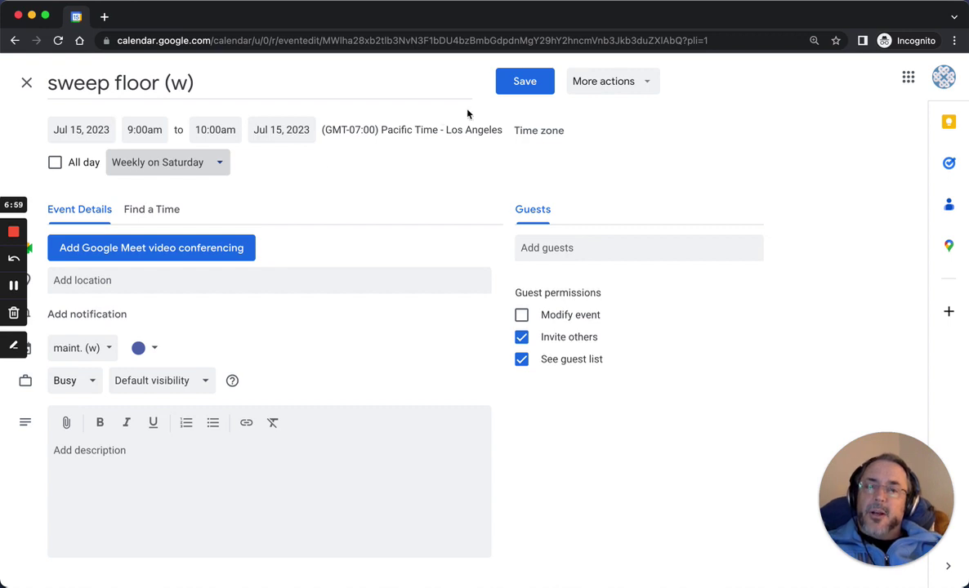
click(551, 91)
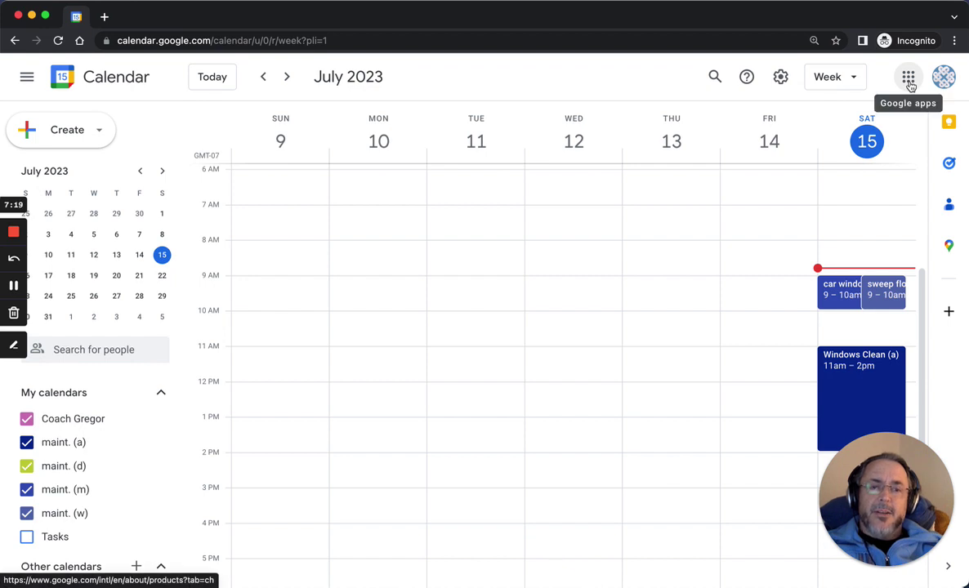
Set the calendar's week to start on Monday in the view options and return to the week view.
click(780, 77)
click(804, 109)
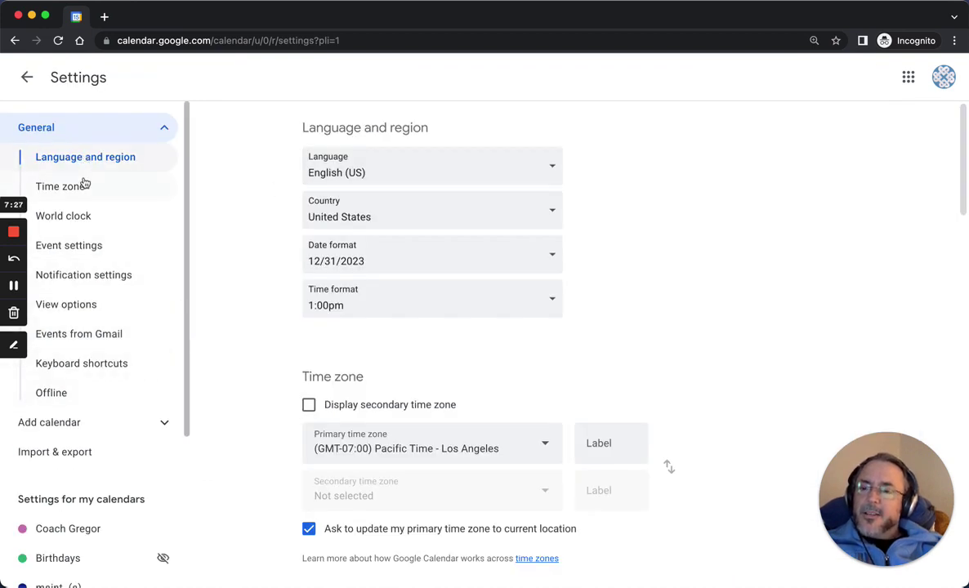
click(84, 312)
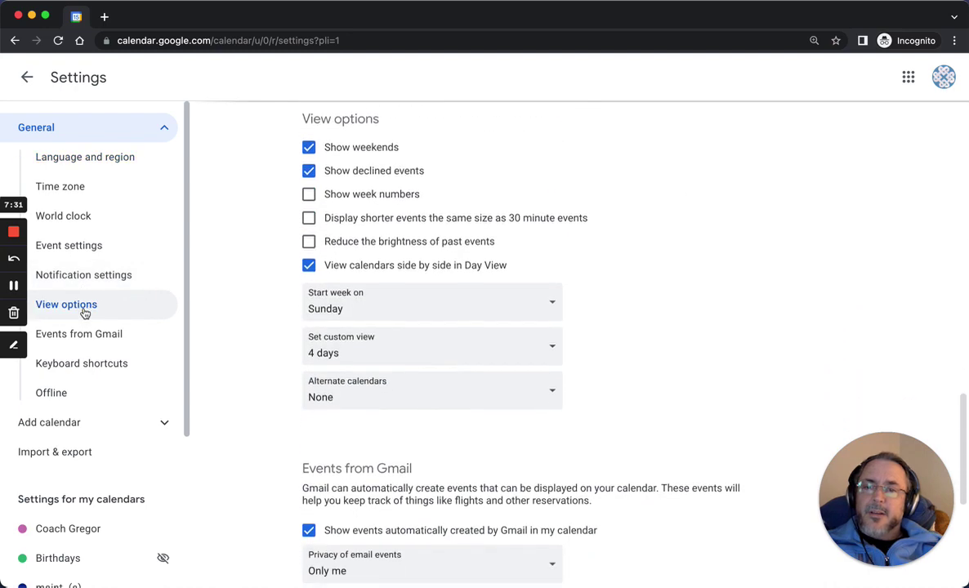
click(409, 305)
click(386, 413)
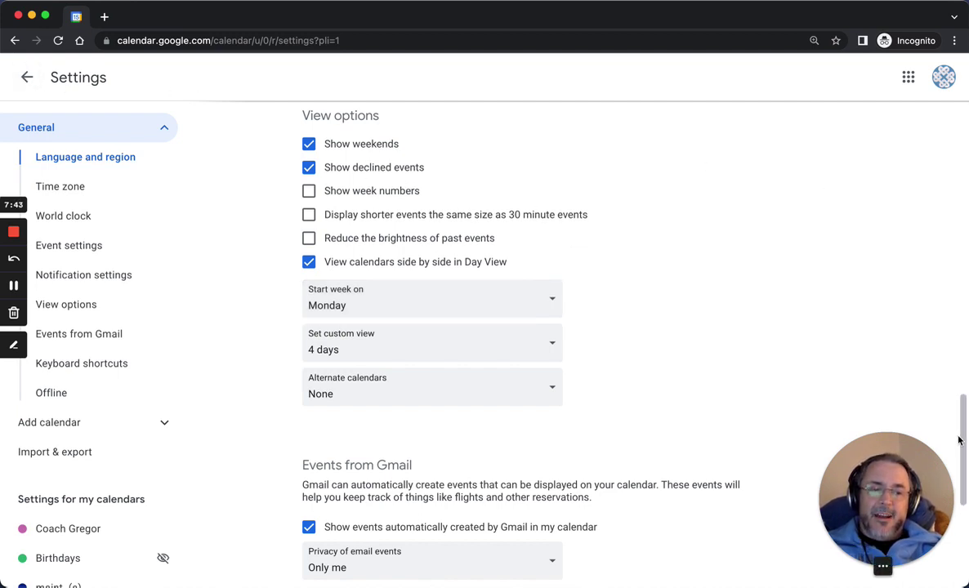
scroll(960, 441, down, 4)
scroll(531, 327, up, 15)
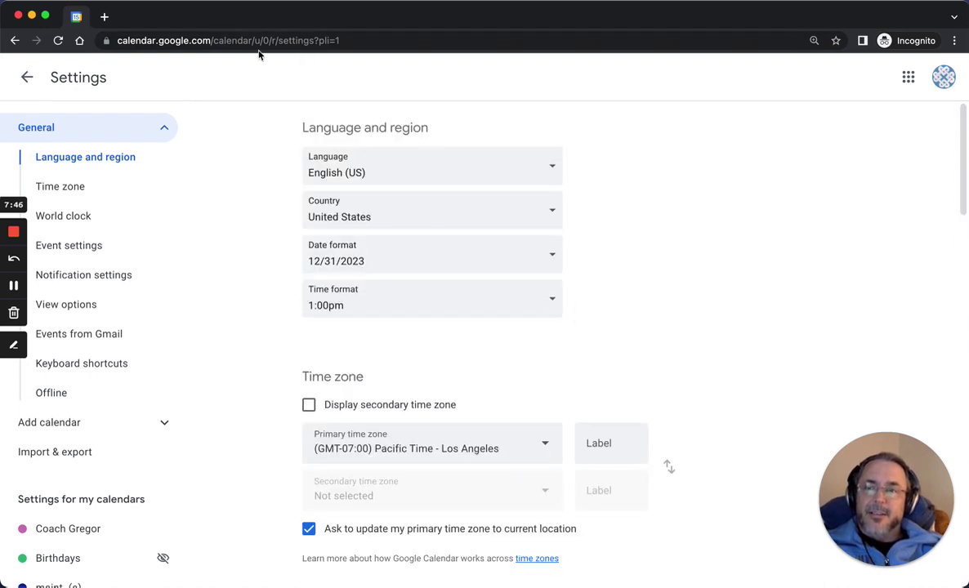
click(27, 77)
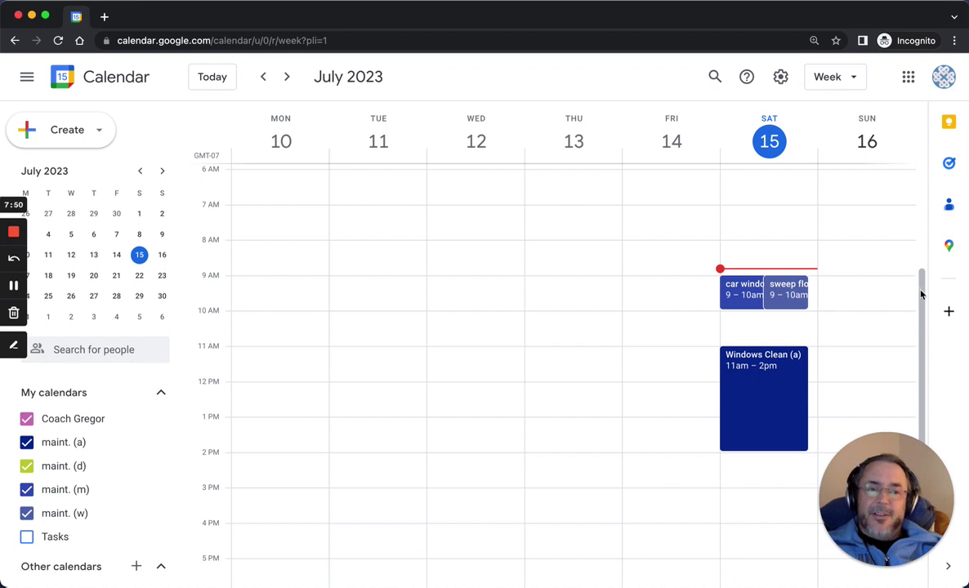
Move the sweep floor (w) event to Sunday, July 16, 6–7am, for this and following events.
scroll(919, 245, up, 5)
scroll(919, 269, down, 10)
scroll(917, 351, up, 5)
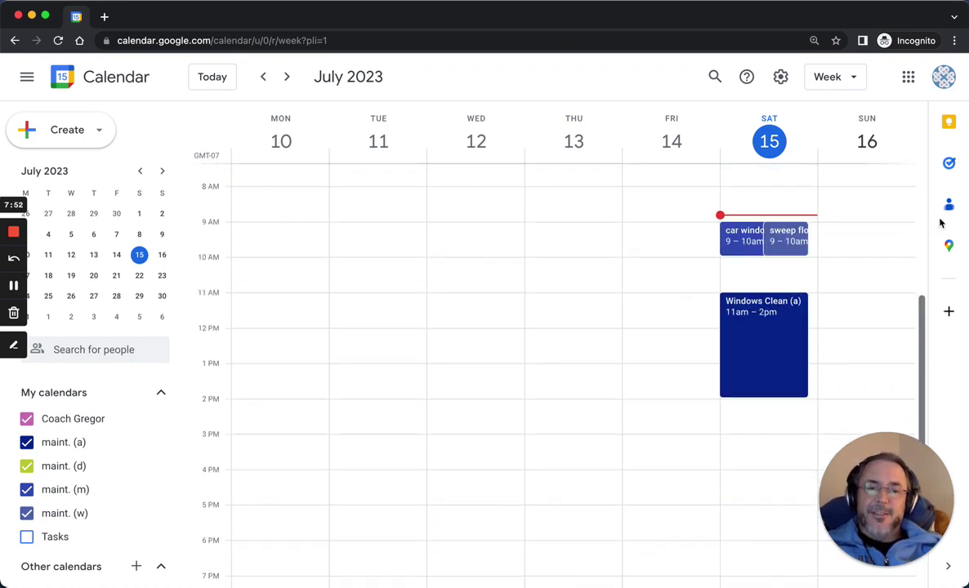
scroll(927, 294, down, 3)
scroll(923, 258, up, 3)
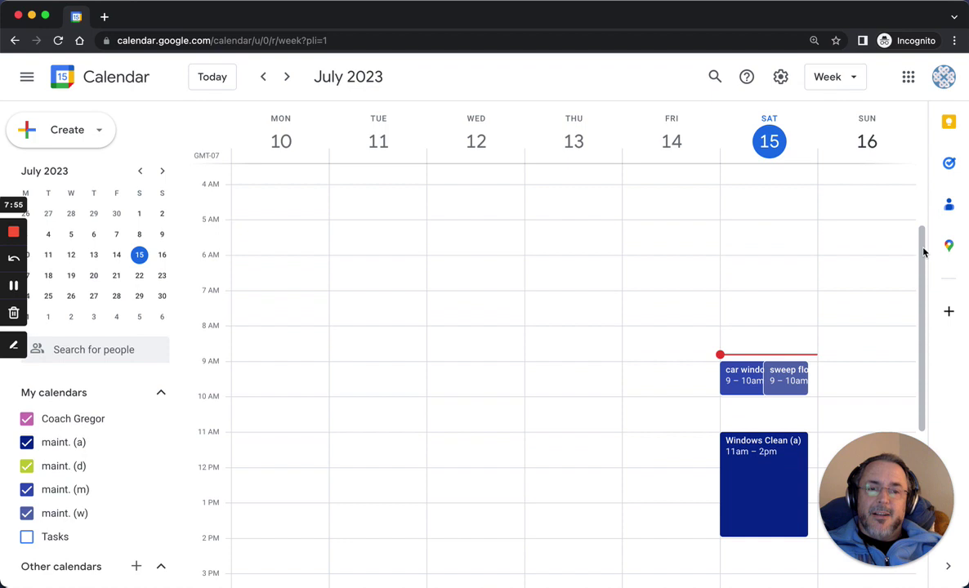
drag(794, 378, 877, 267)
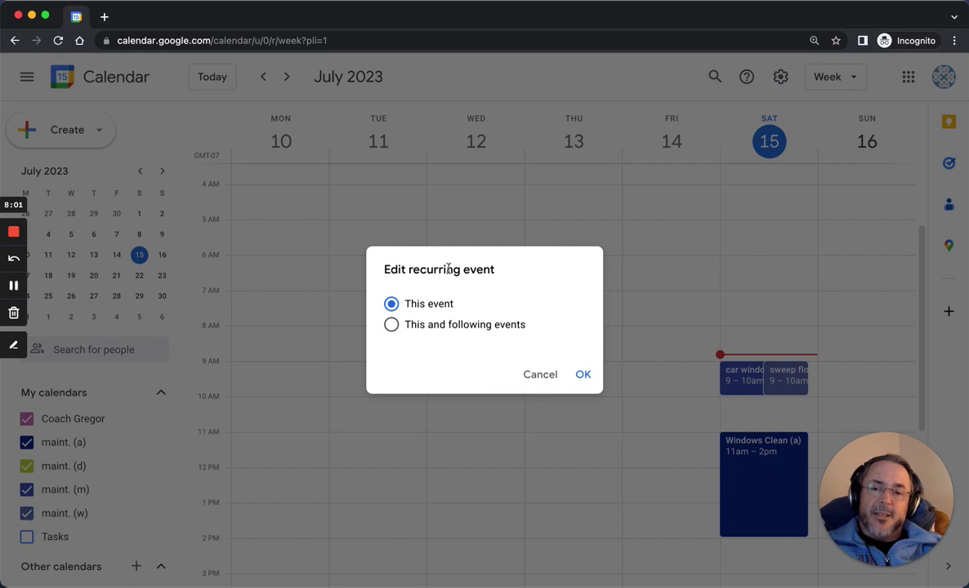
click(390, 325)
click(583, 376)
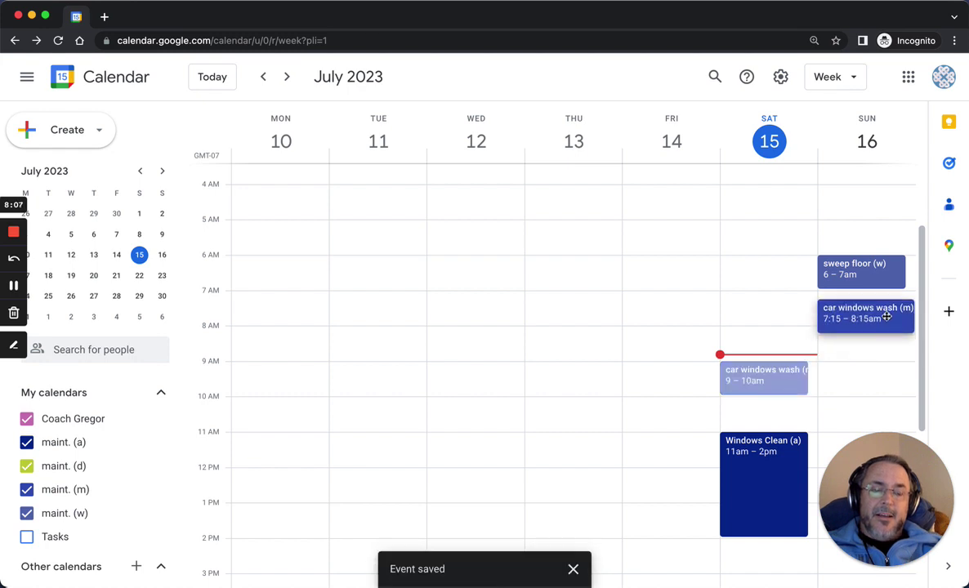
Move the car windows wash (m) event to Sunday, July 16, 7:15–8:15am, for this and following events.
drag(886, 317, 887, 320)
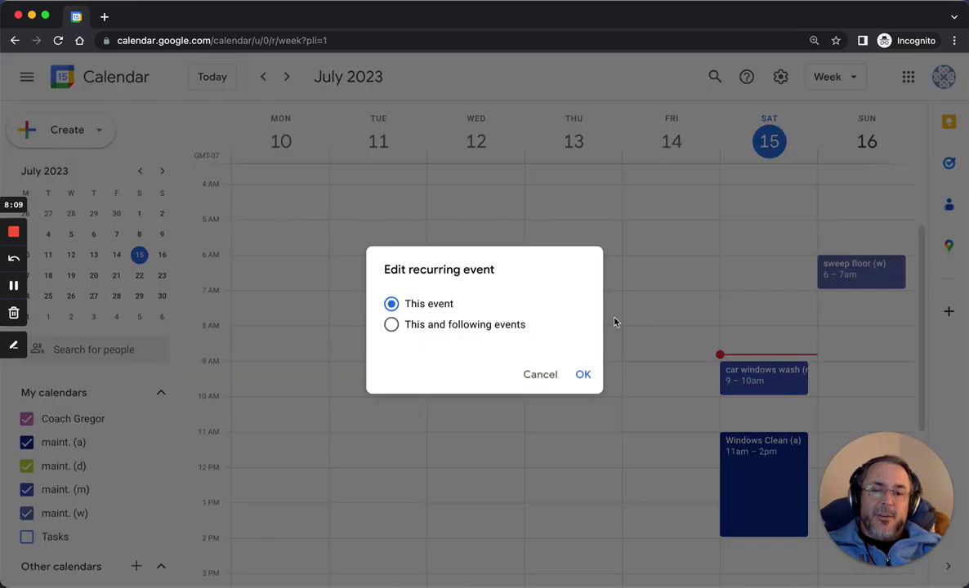
click(505, 326)
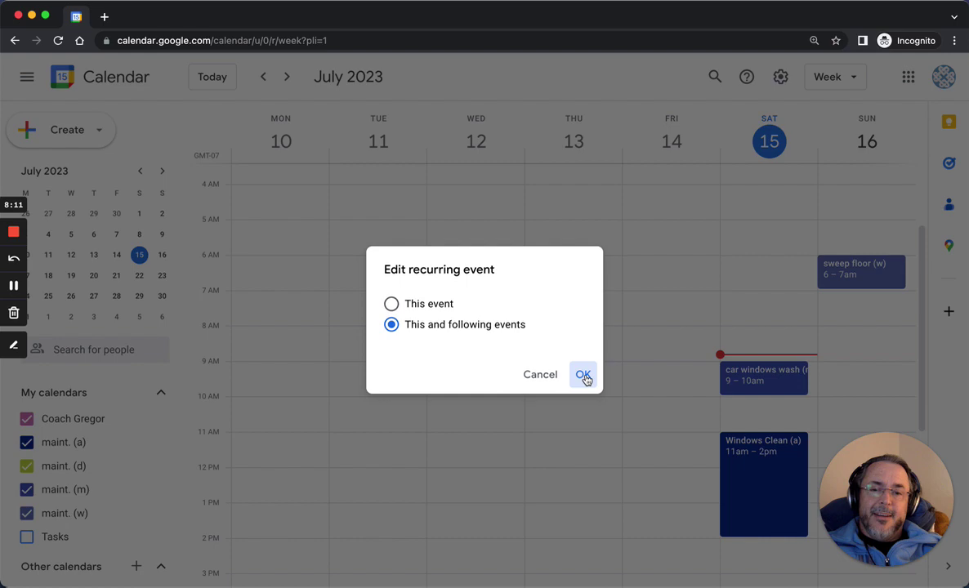
click(583, 376)
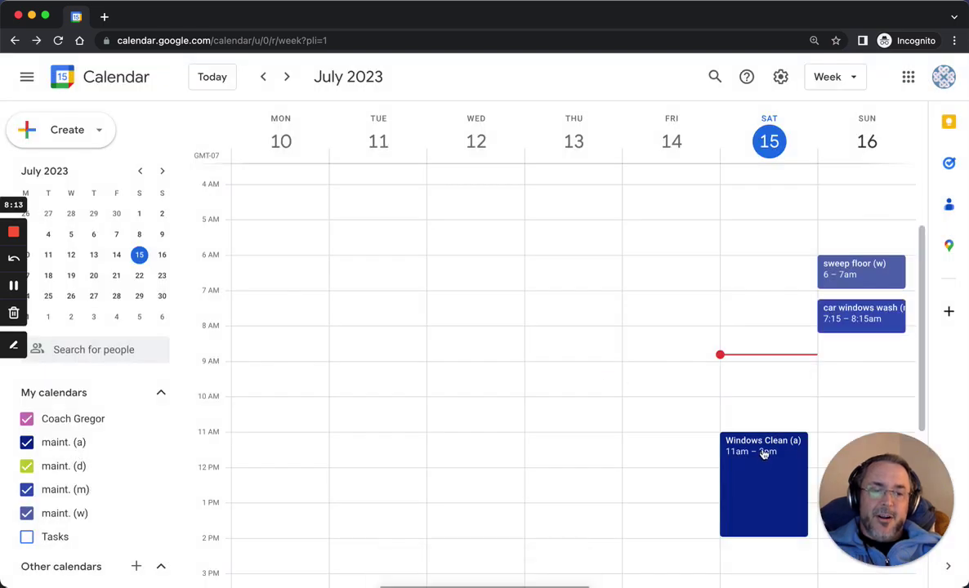
Move the Windows Clean (a) event to Sunday, July 16, 8:30–11:30am, for this and following events.
drag(768, 448, 815, 339)
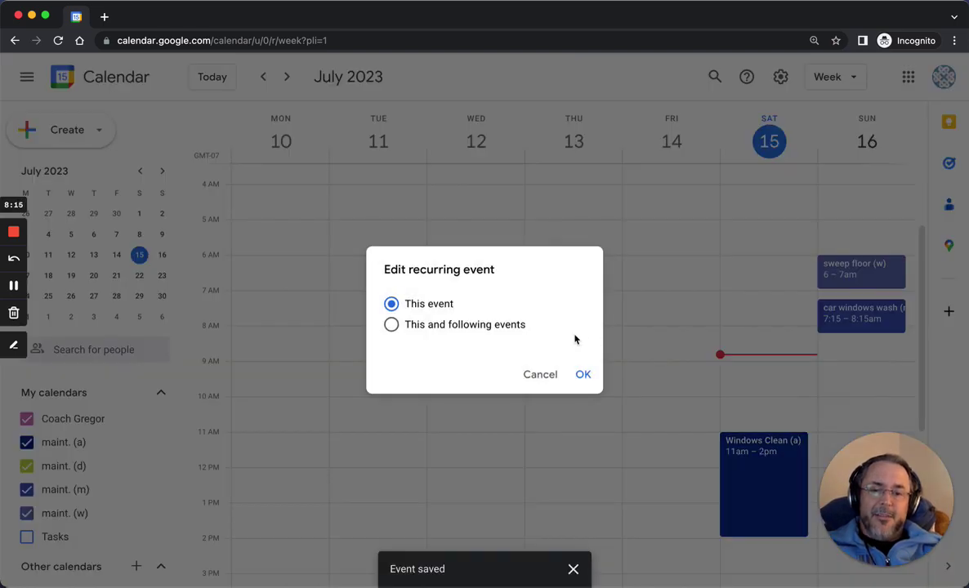
click(499, 330)
click(585, 377)
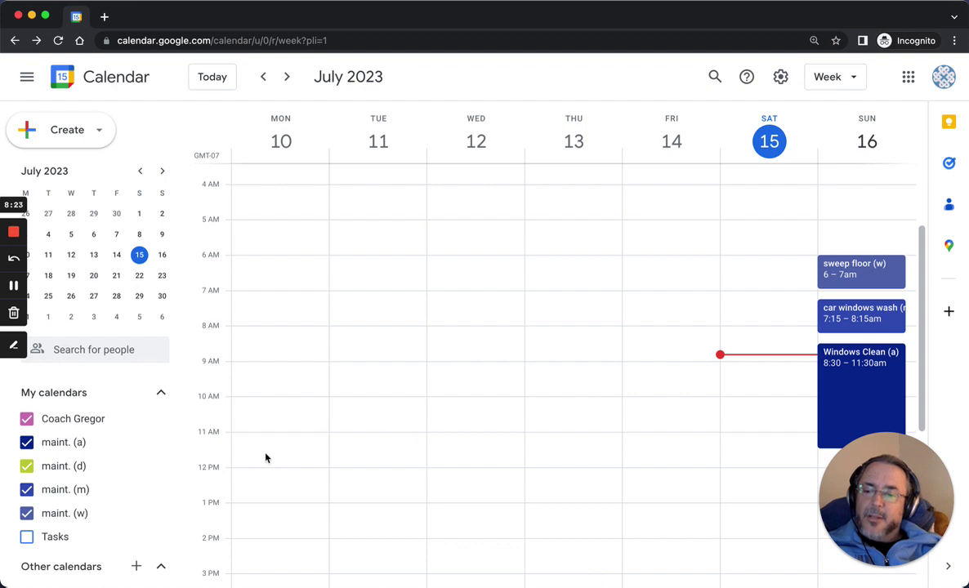
Change the maint. (d) calendar's color to the preset brownish gray and keep the calendar displayed.
click(159, 470)
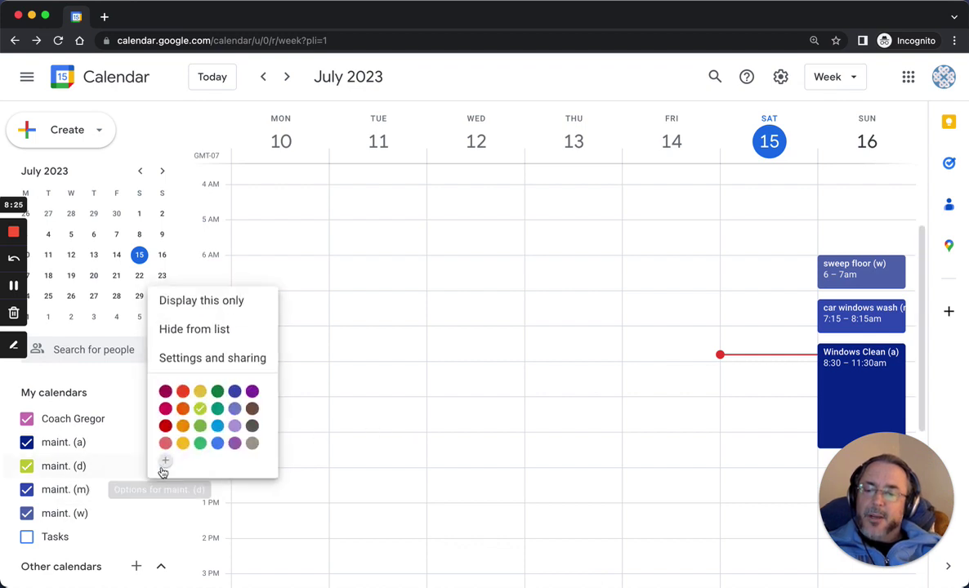
click(255, 443)
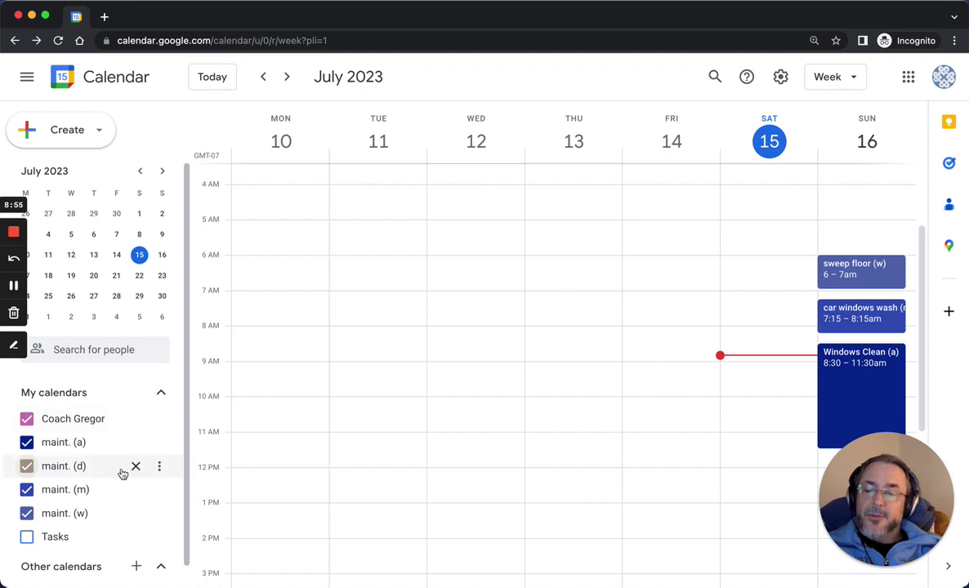
click(28, 466)
click(31, 468)
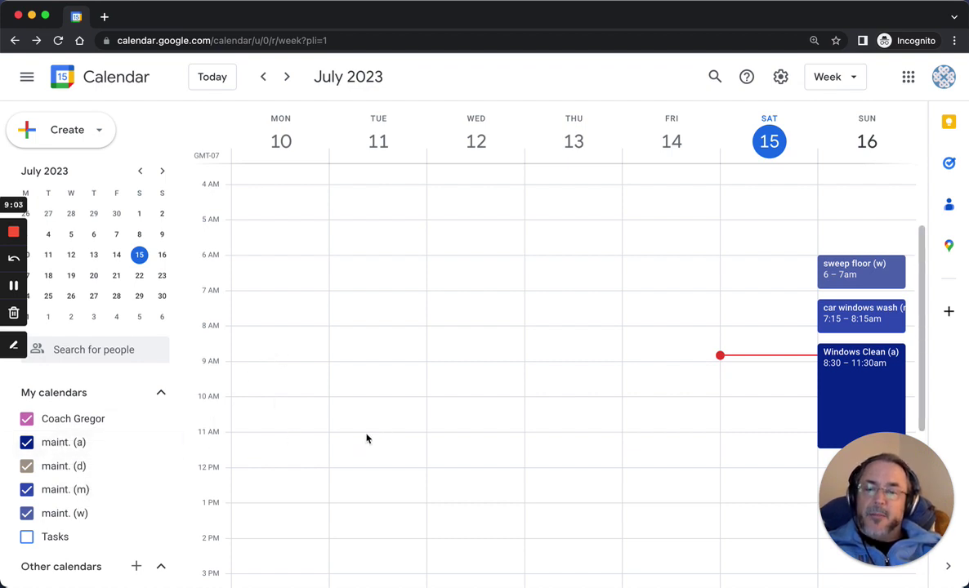
Create an event titled "walk (10)" on Monday, July 10 from 9:00am to 10:00am and save it.
click(238, 371)
text(walk )
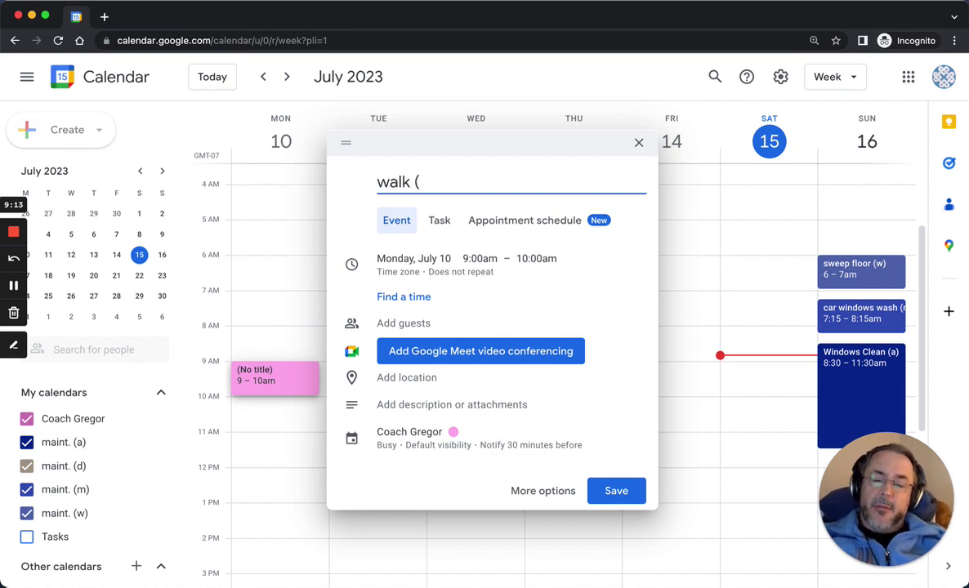
text((10)
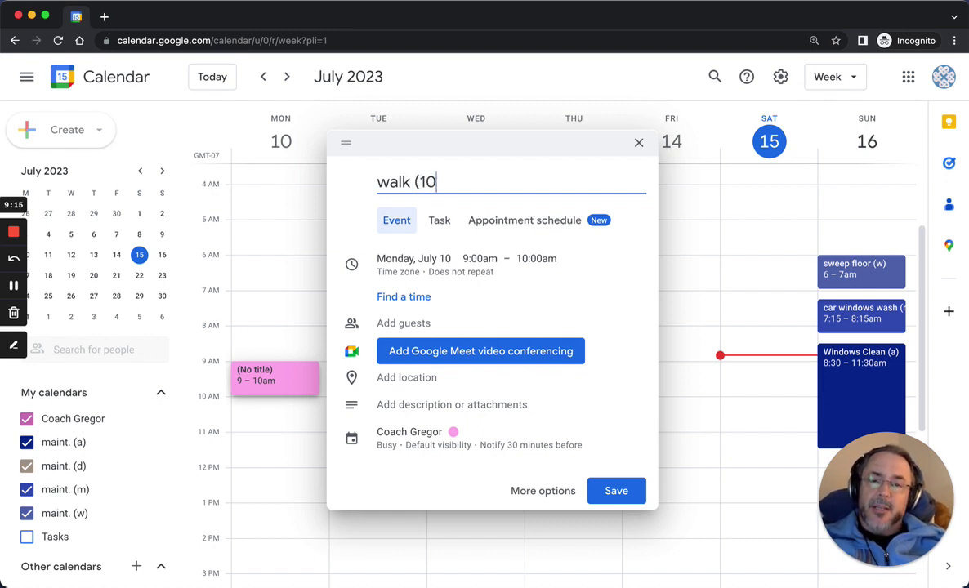
text())
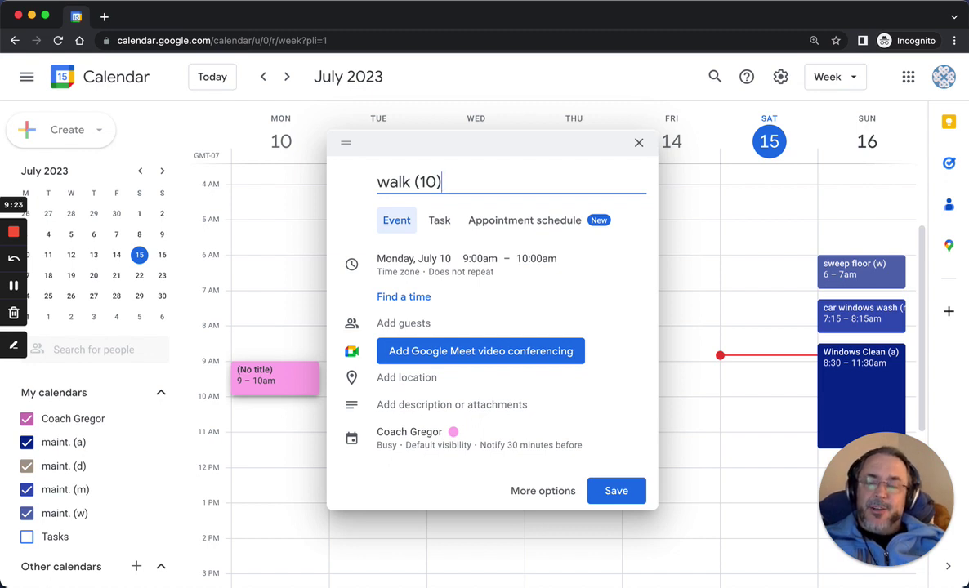
click(426, 442)
click(413, 370)
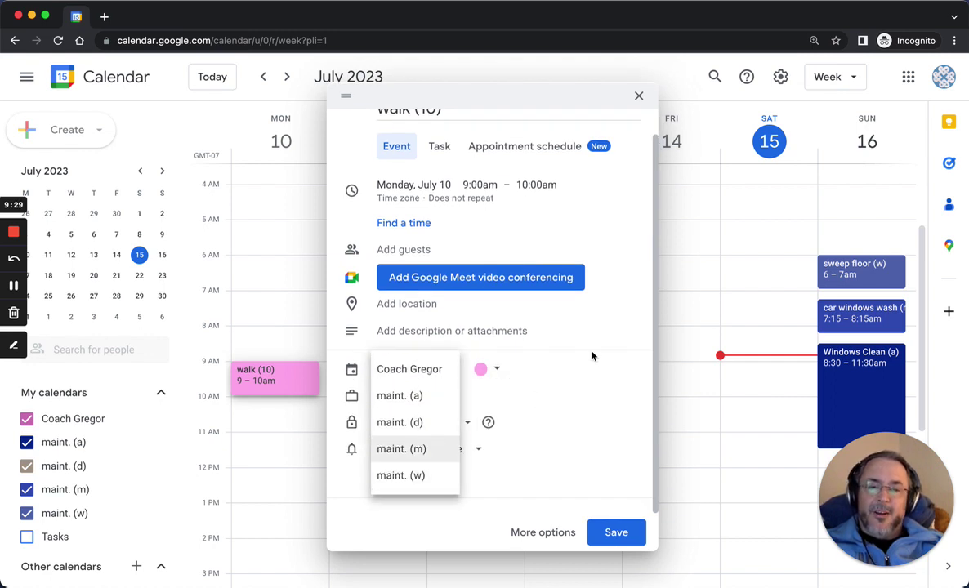
click(625, 539)
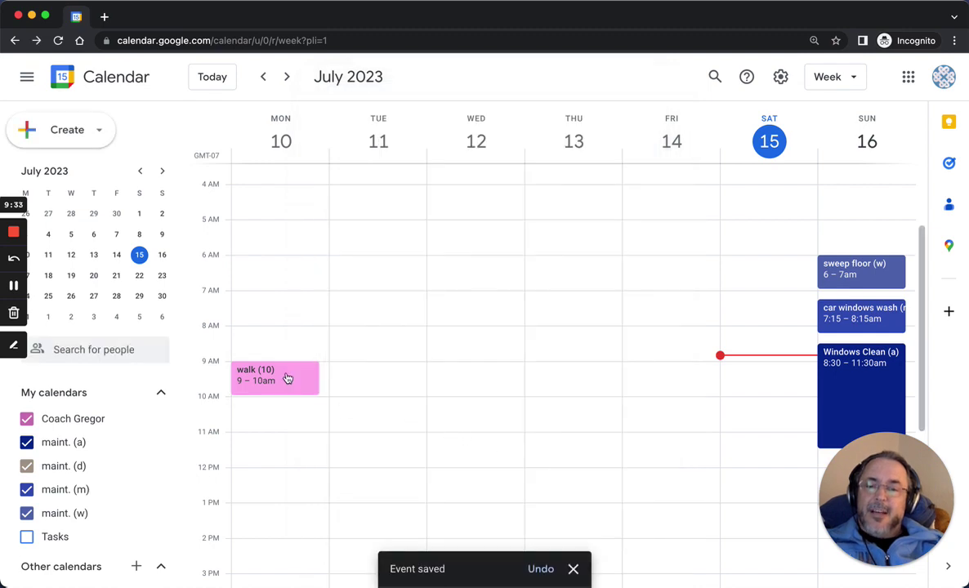
Assign the walk (10) event on Monday, July 10 to the maint. (d) calendar, make it repeat daily, and save it.
click(287, 378)
click(514, 265)
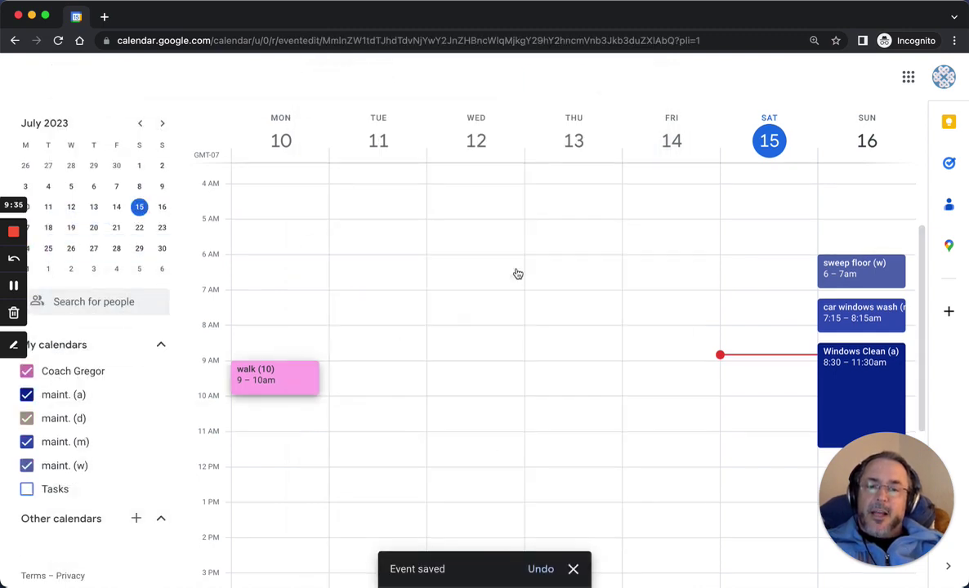
click(129, 382)
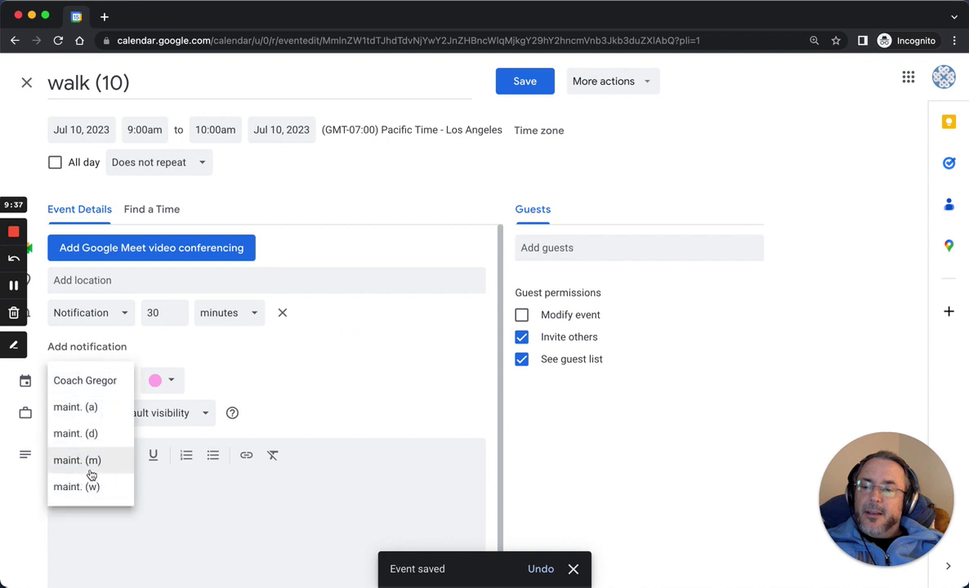
click(88, 433)
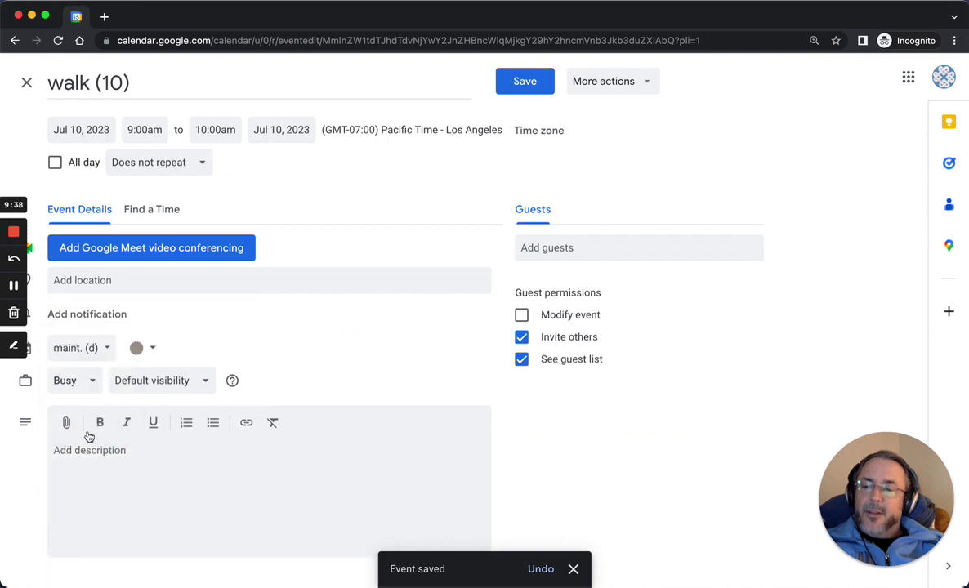
click(149, 163)
click(158, 219)
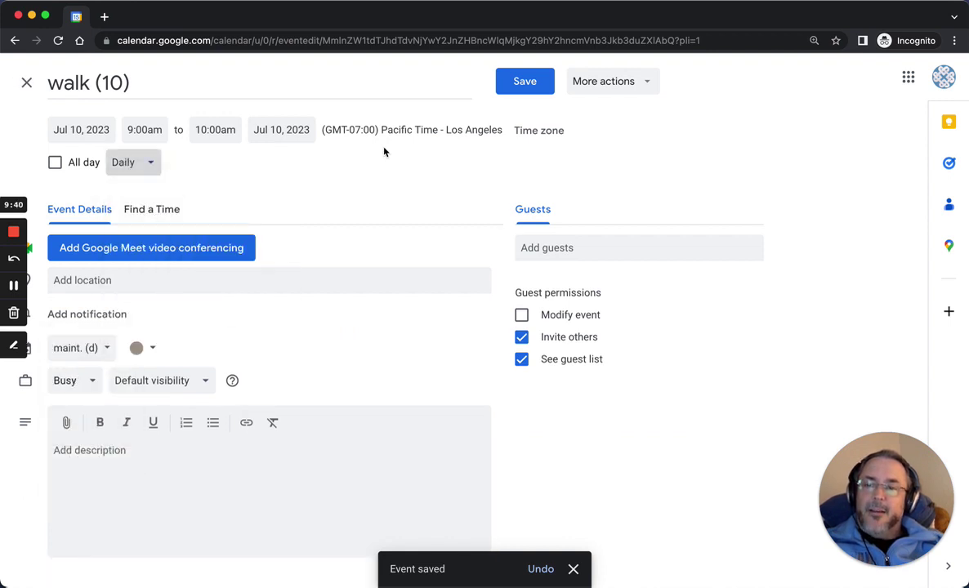
click(541, 87)
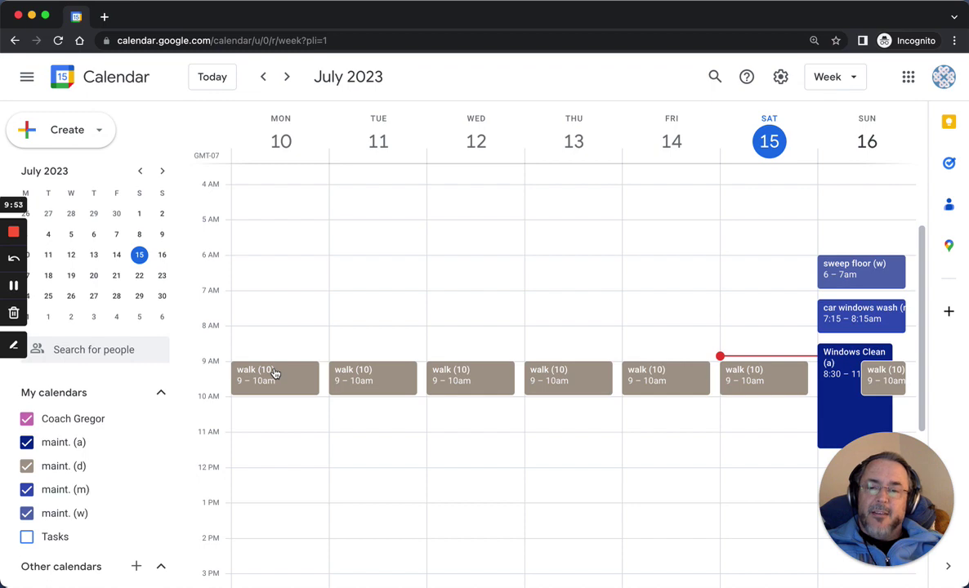
Move the daily walk (10) event on Monday, July 10 to 7–8am for this and following events.
drag(275, 373, 277, 296)
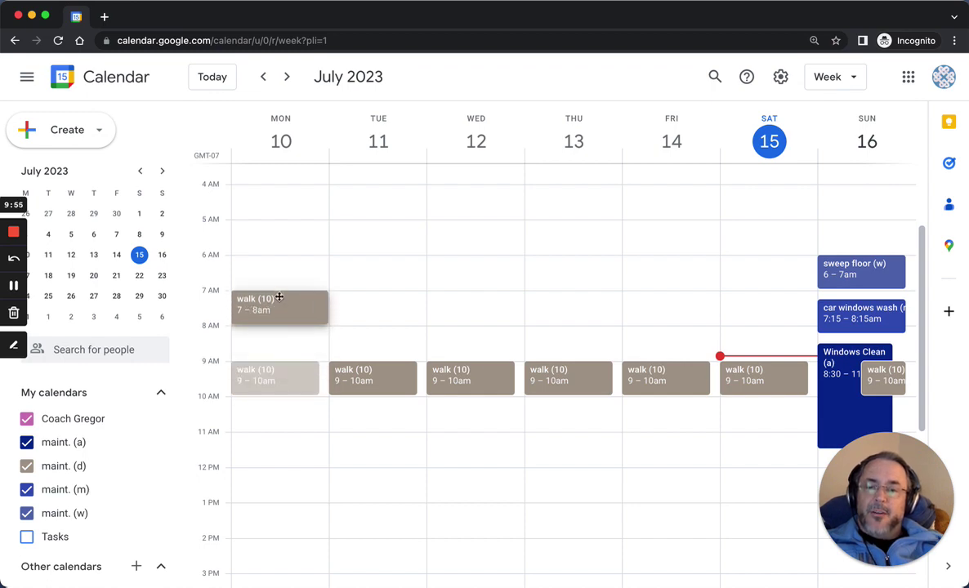
click(441, 314)
click(588, 387)
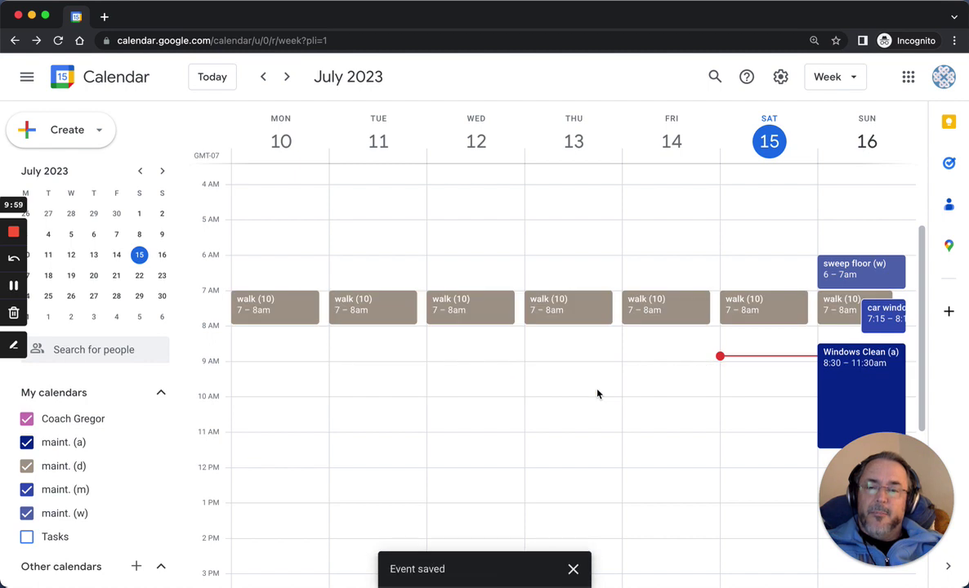
Move walk (10) to 10–11am from Monday, July 10 for this and following events, and only the Sunday, July 16 occurrence to 1–2pm.
drag(275, 302, 282, 401)
click(488, 315)
click(582, 385)
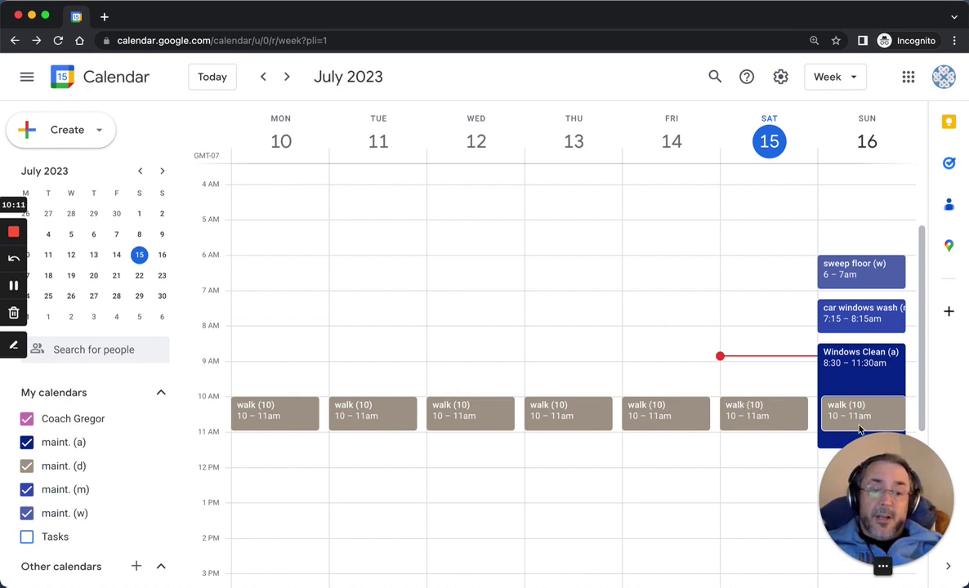
drag(881, 405, 872, 527)
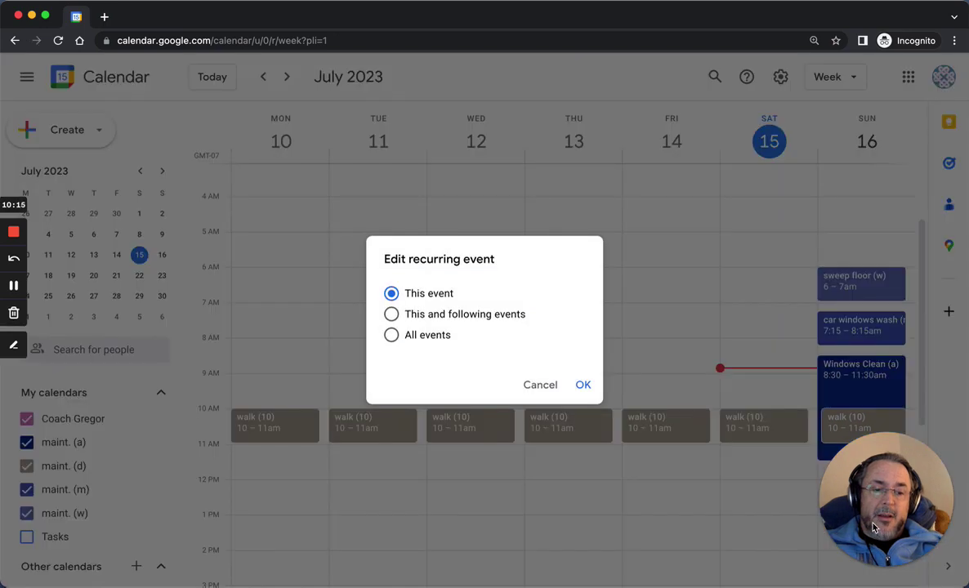
click(584, 385)
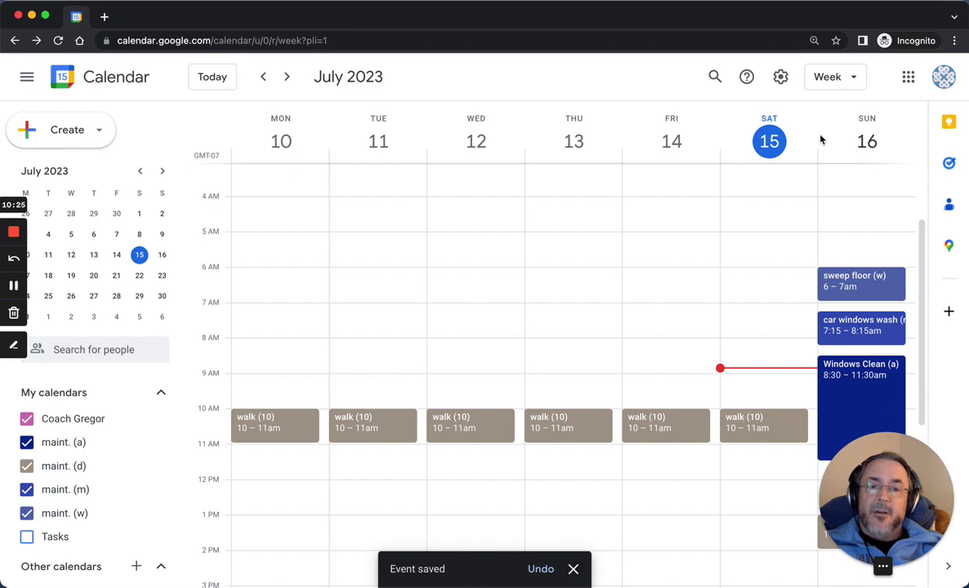
Check how the recurring maintenance events fall in the weeks following July 10–16, up to the week of August 14–20.
click(285, 76)
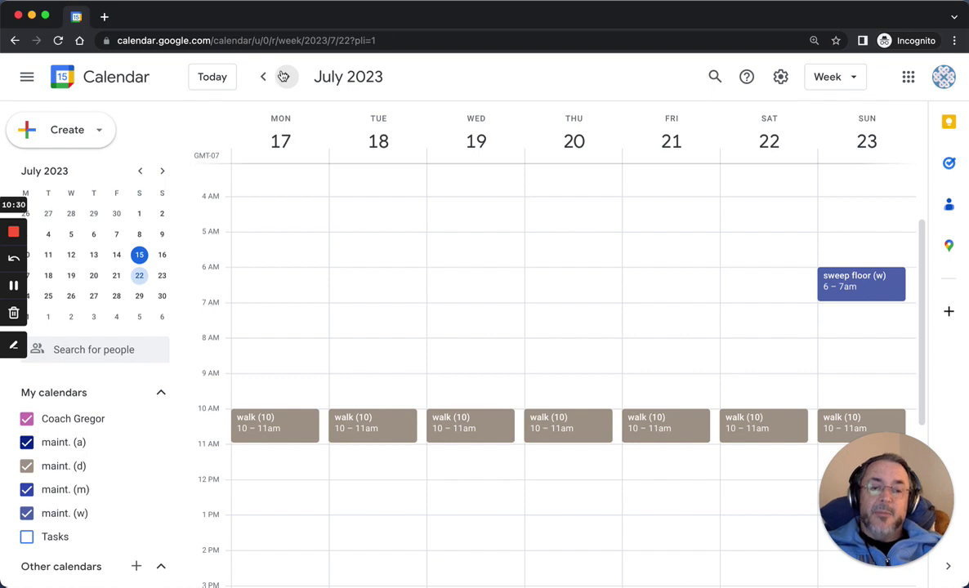
click(284, 76)
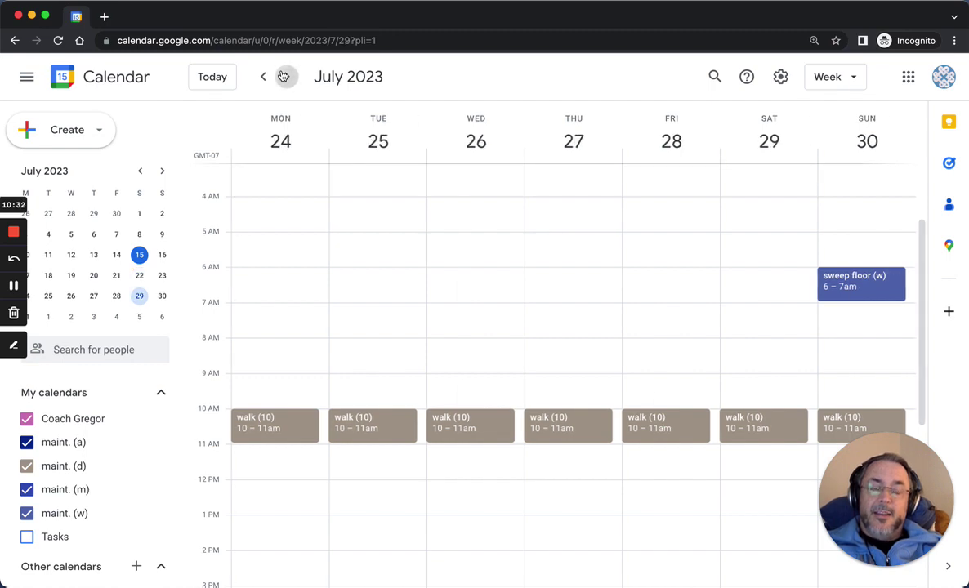
click(284, 76)
click(283, 76)
click(284, 76)
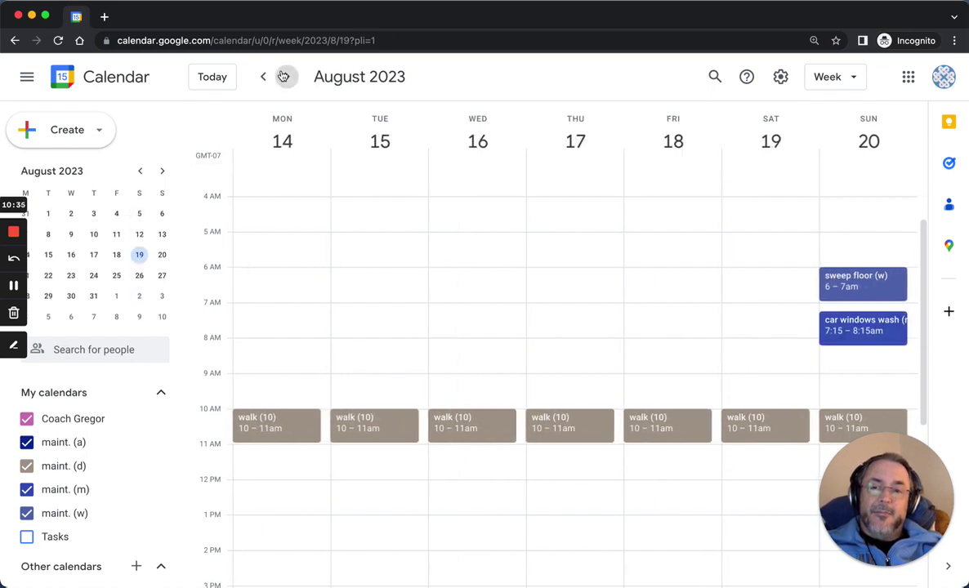